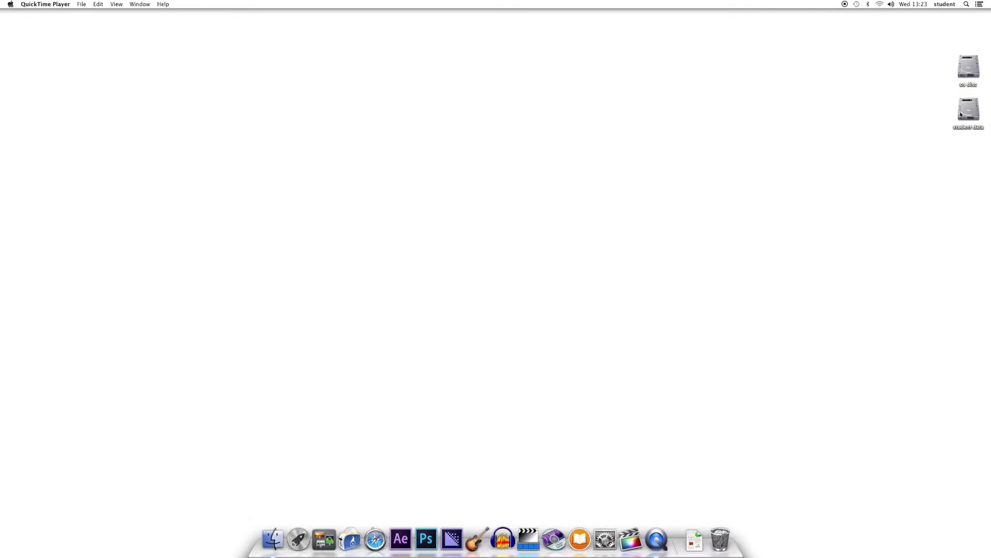
- On the student data drive, create a new folder named after the student plus 'B 2014'
double_click(968, 111)
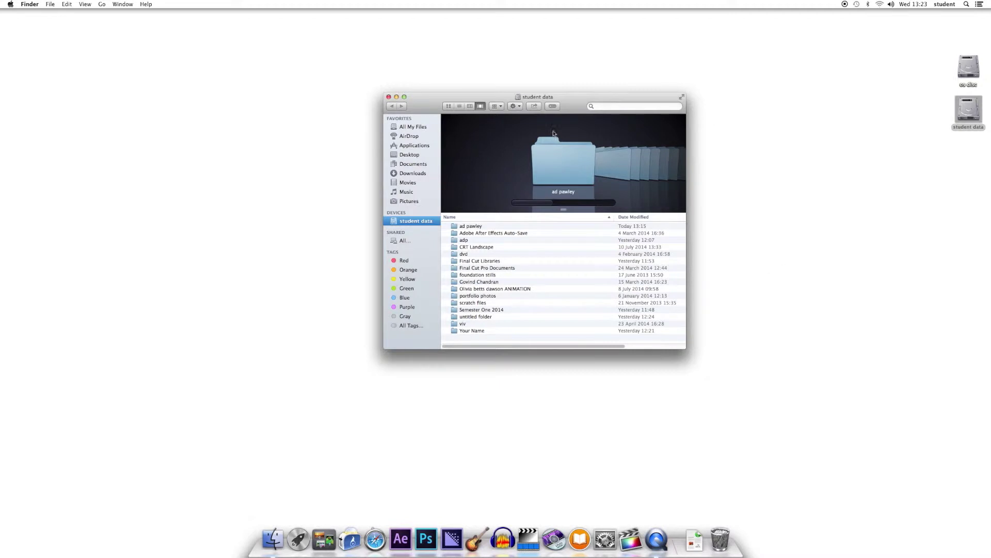
click(517, 107)
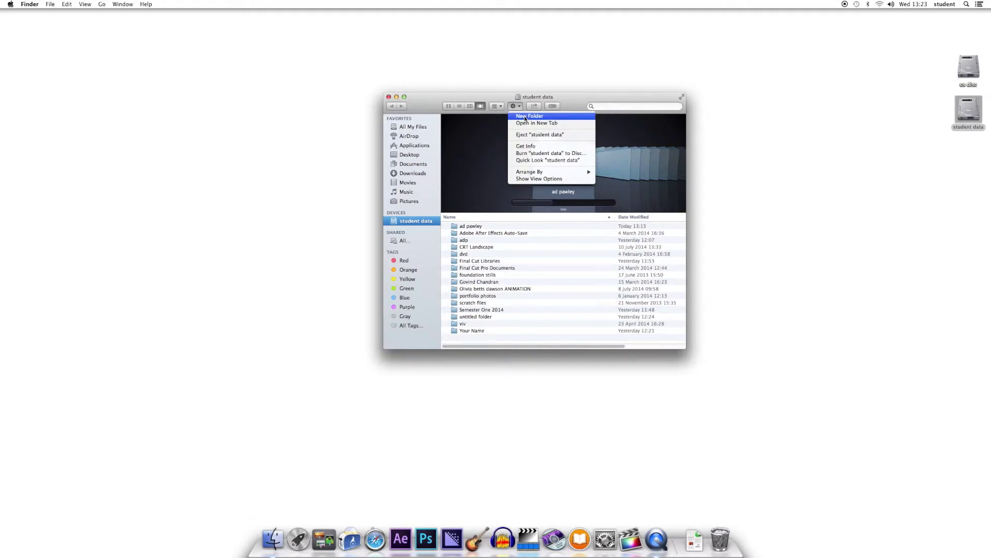
click(524, 117)
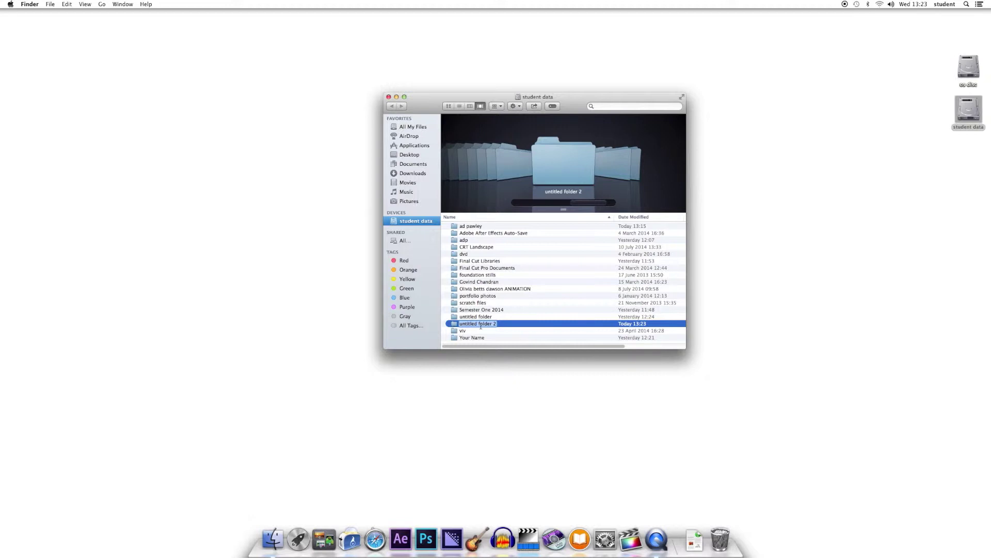
text(fred)
text(B 2014)
key(Return)
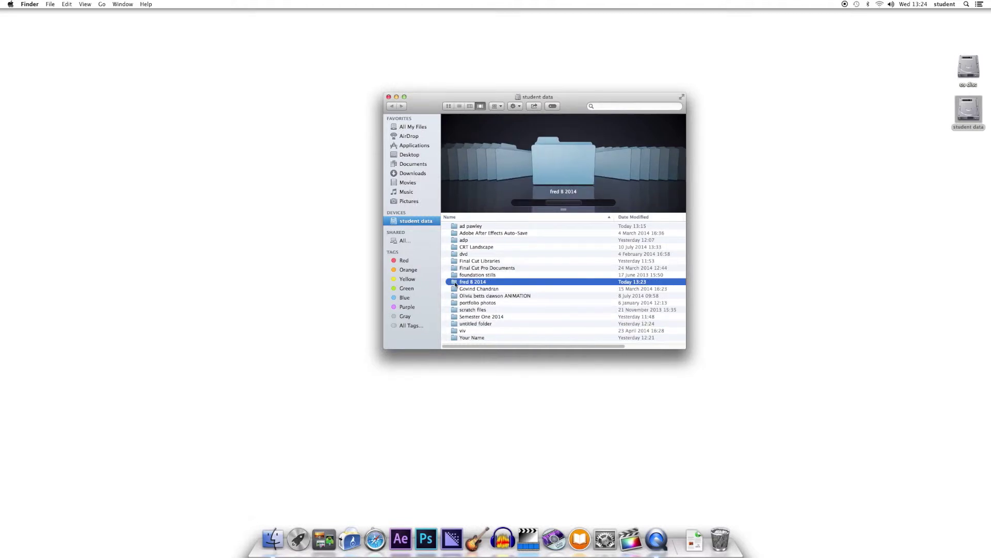
- Open the new student folder and move its window to the left
double_click(455, 282)
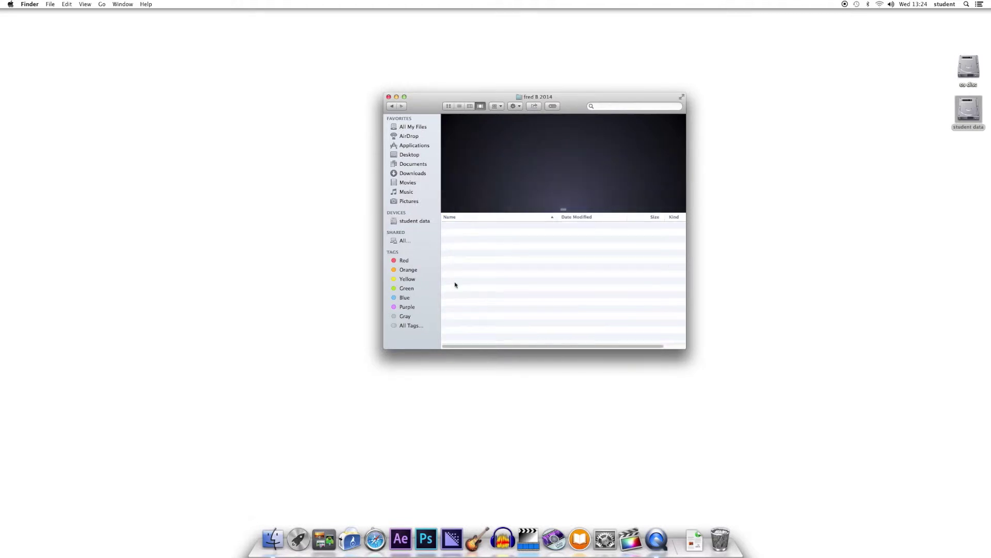
drag(571, 105, 446, 114)
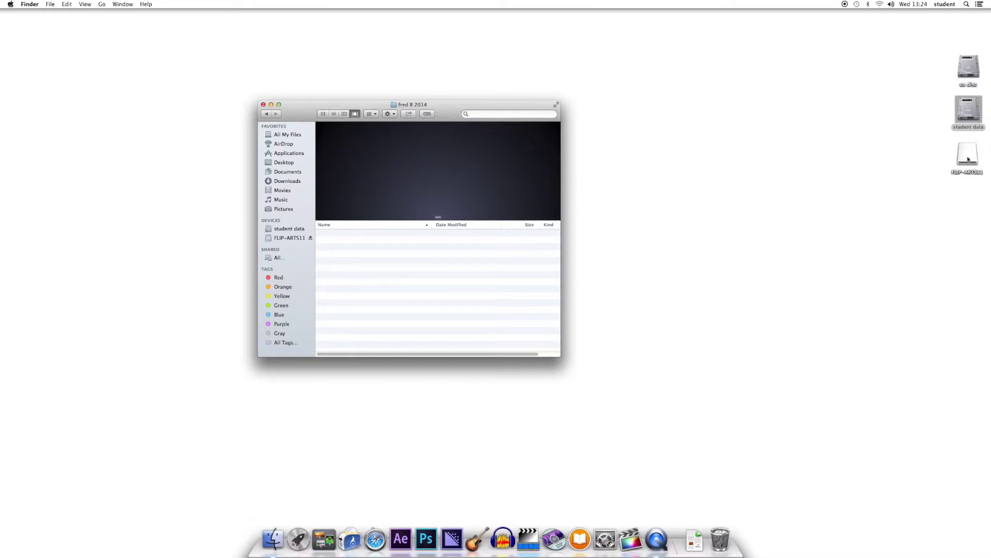
- Open FLIP-ARTS11's DCIM > 100VIDEO folder beside the student folder, in Cover Flow view
double_click(968, 158)
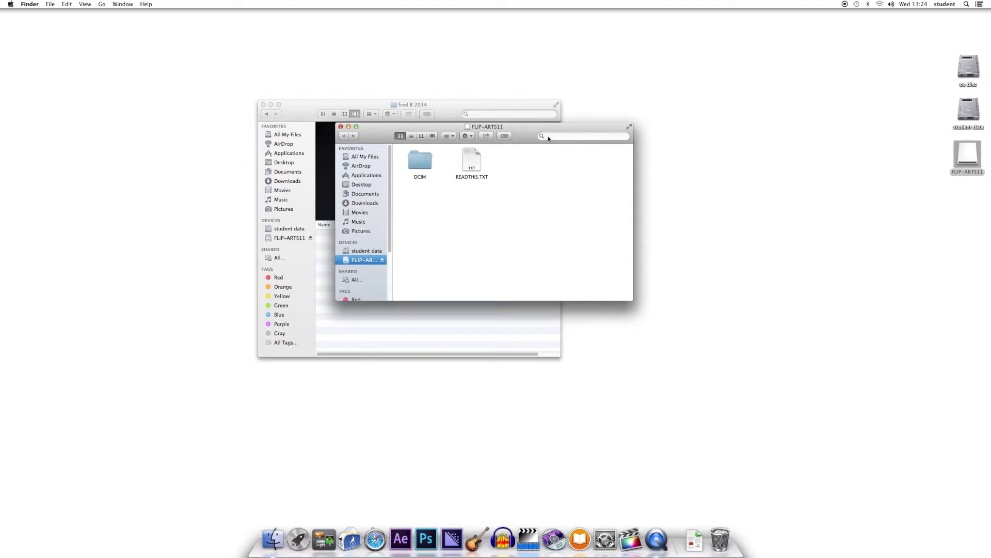
drag(549, 138, 791, 151)
drag(449, 116, 428, 111)
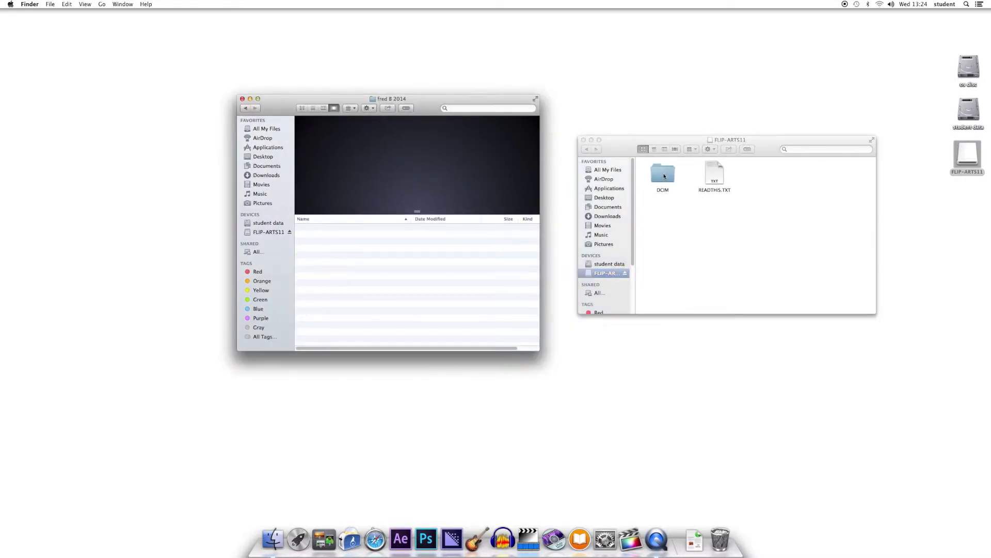
double_click(664, 176)
double_click(664, 176)
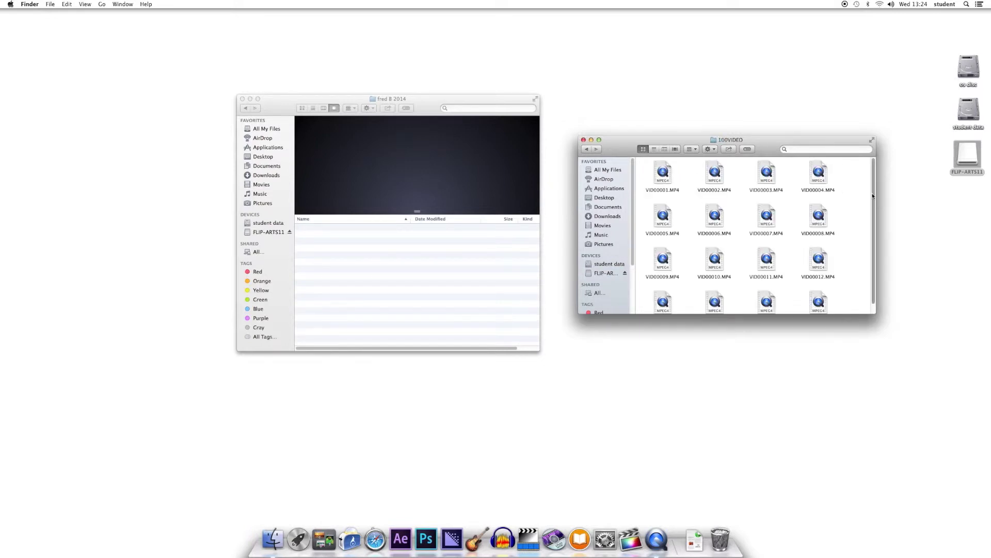
drag(874, 203, 873, 212)
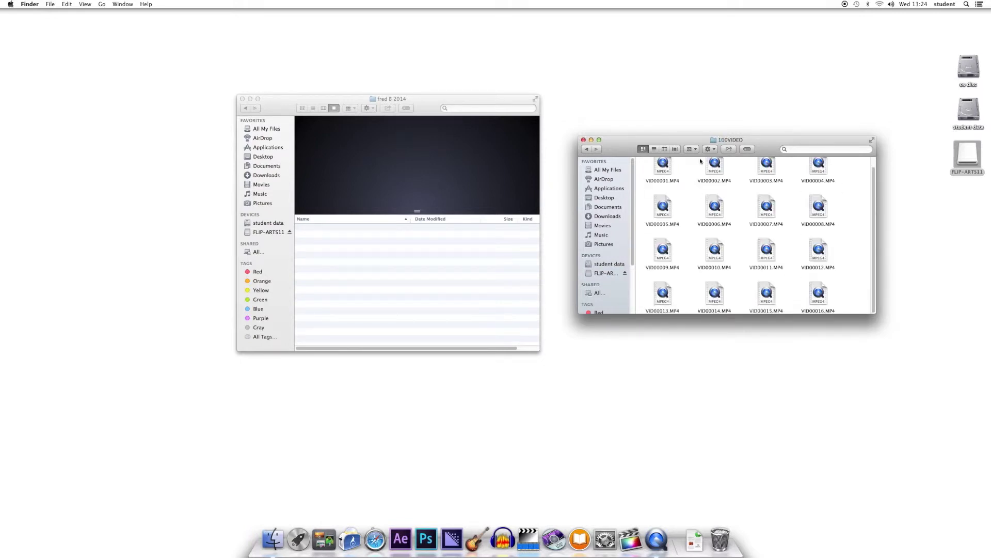
click(675, 149)
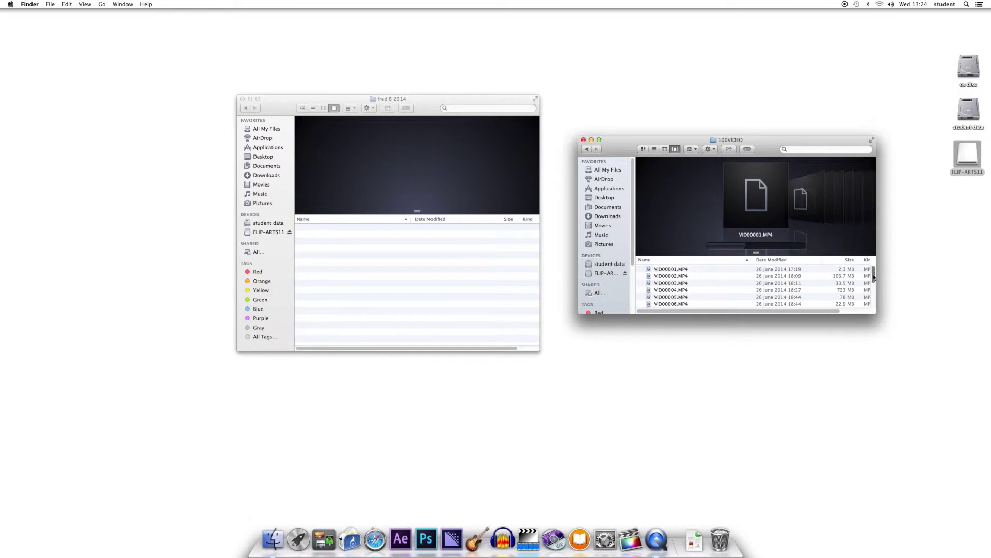
- Copy VID00016.MP4, then VID00014.MP4 and VID00015.MP4, into the student folder
drag(873, 274, 873, 302)
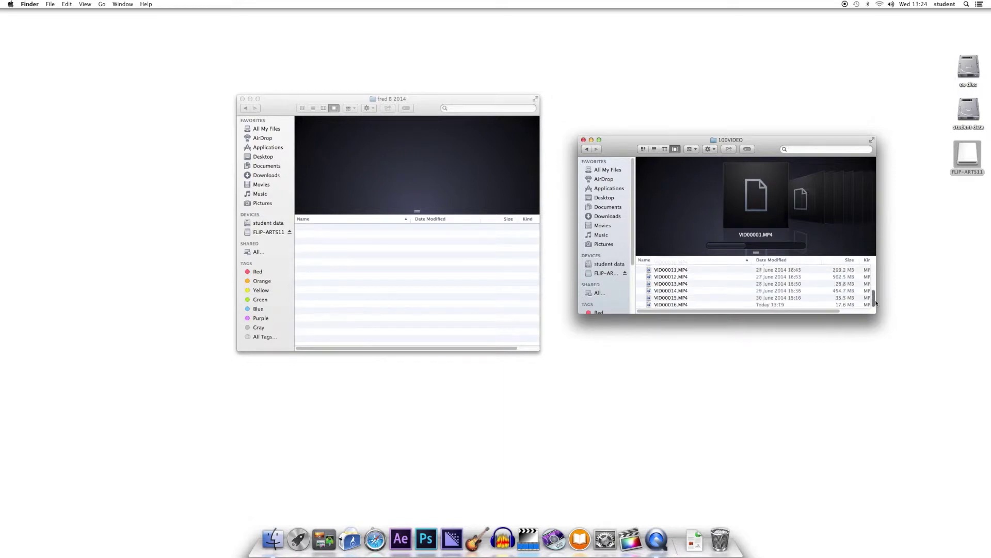
click(671, 303)
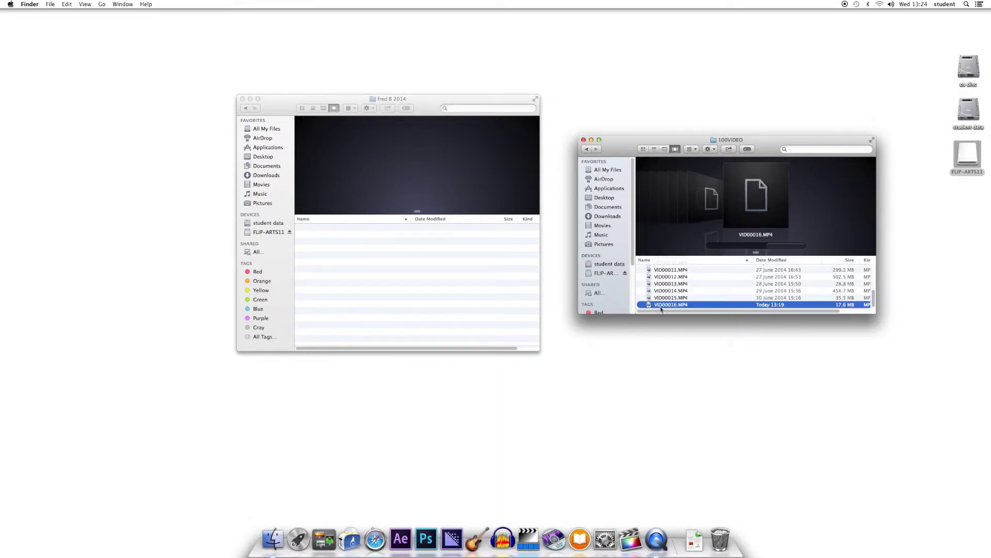
drag(652, 306, 386, 250)
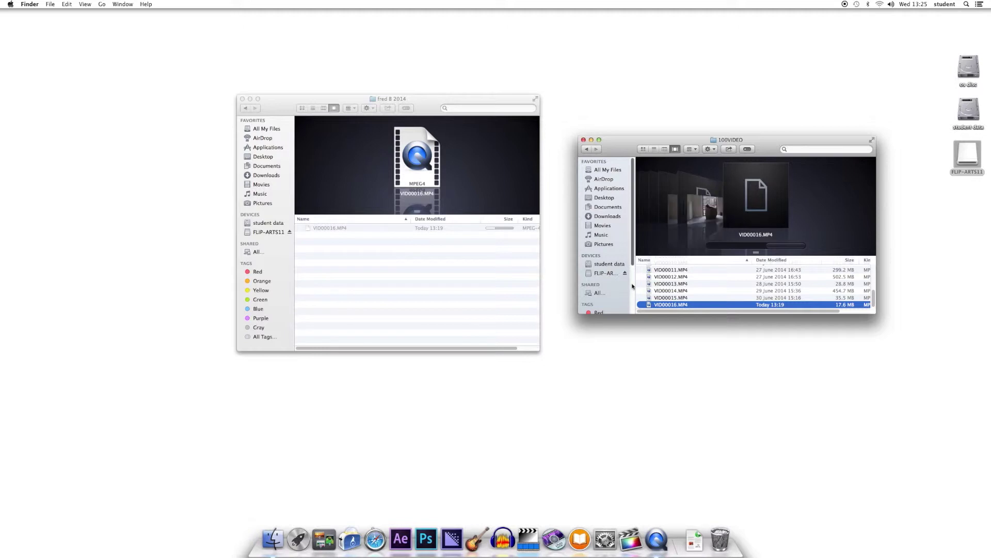
click(648, 291)
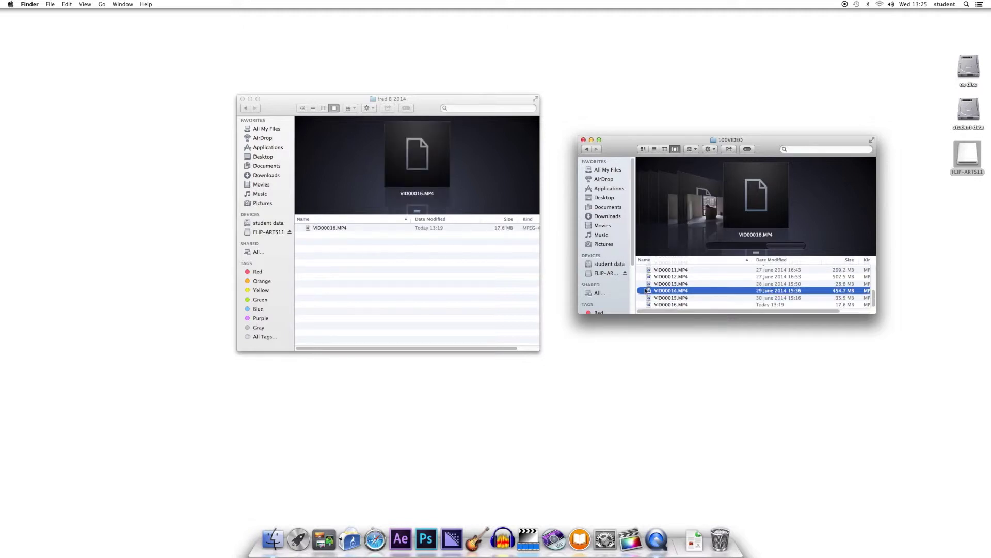
shift+click(652, 298)
drag(652, 297, 418, 269)
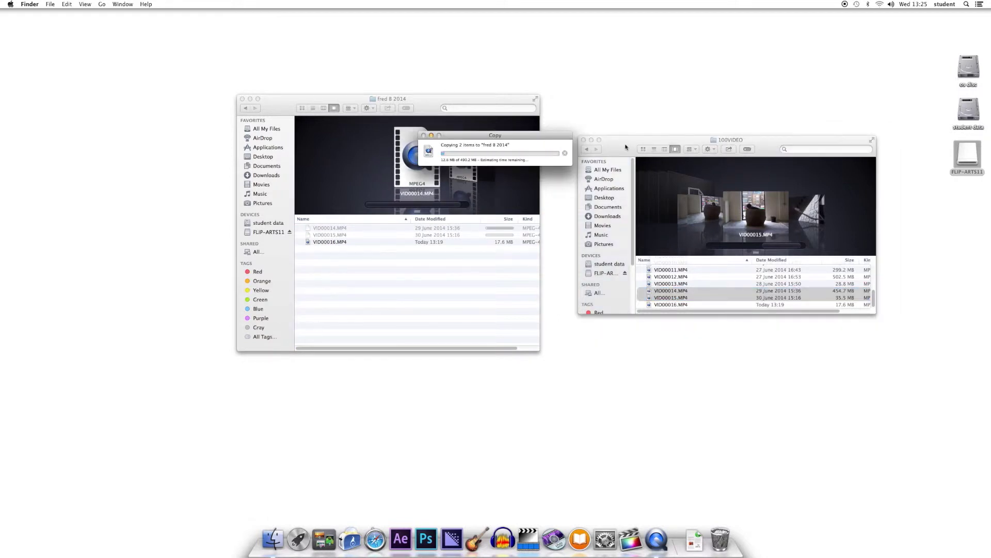
- Cancel the extra clip copies, eject the FLIP-ARTS11 drive, and close the student folder window
key(Escape)
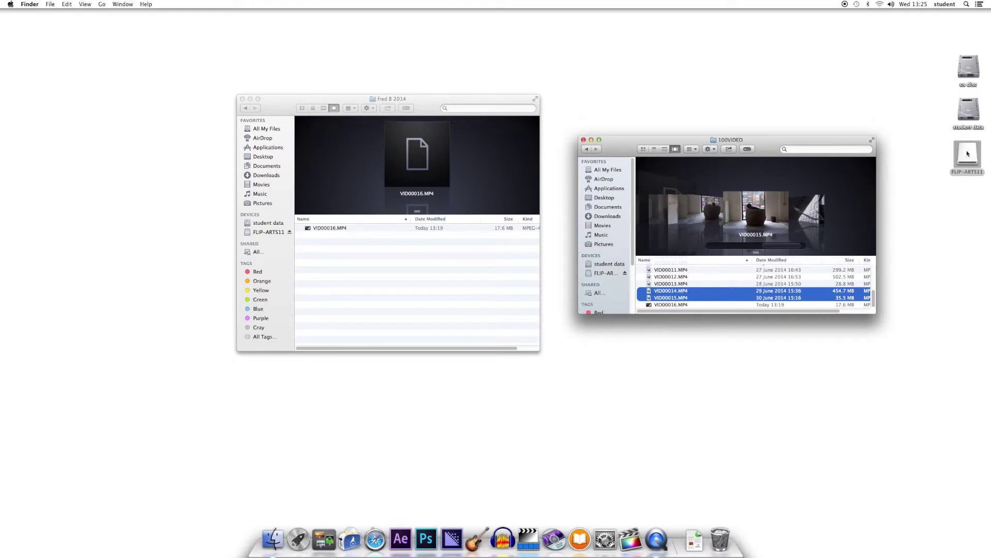
mouse_move(968, 157)
mouse_down()
mouse_move(976, 169)
mouse_move(818, 415)
mouse_move(968, 155)
mouse_up()
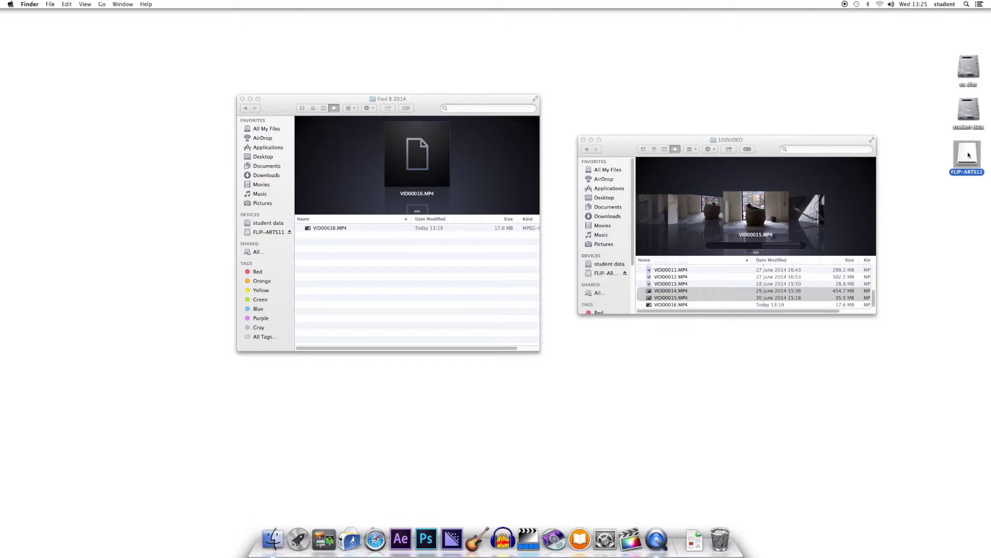
drag(969, 155, 720, 541)
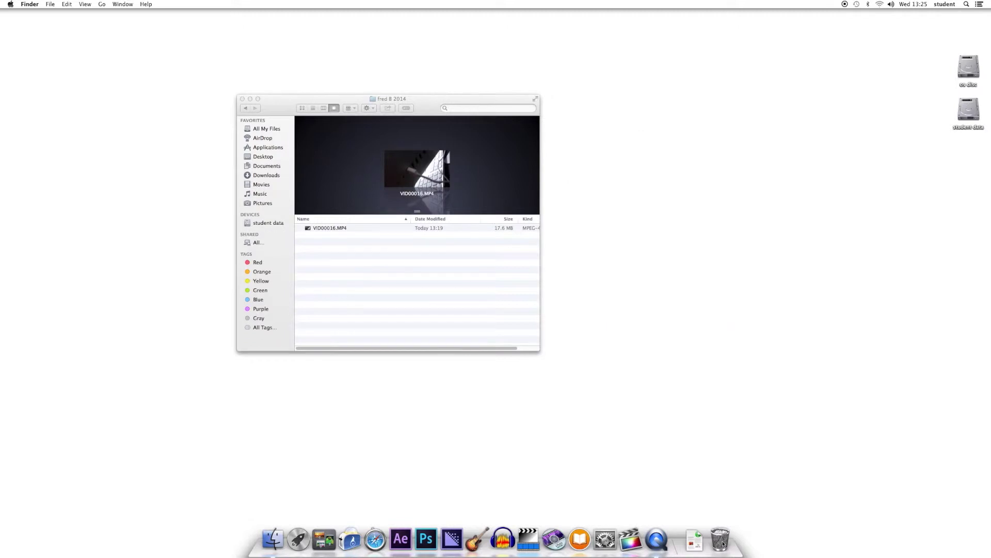
click(242, 99)
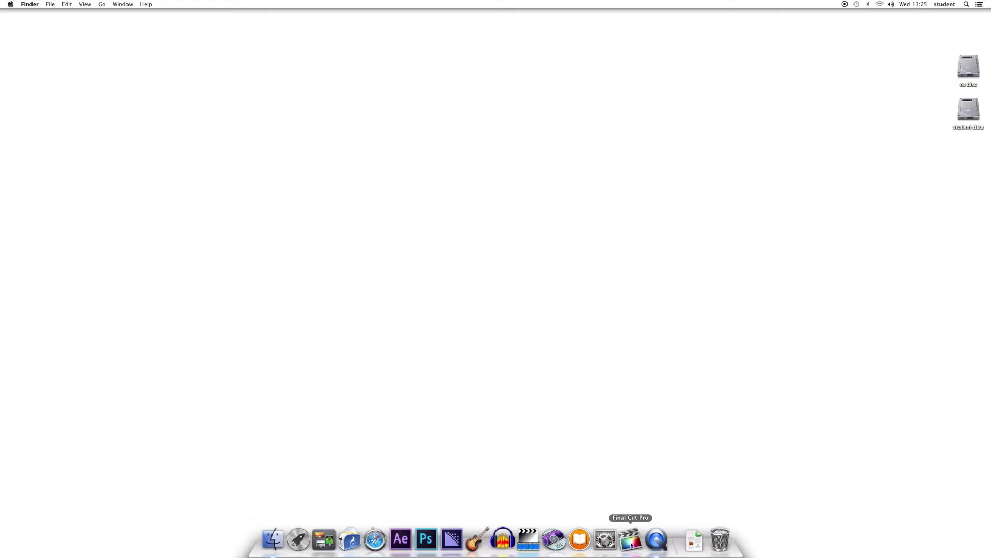
- Launch Final Cut Pro from the second page of Launchpad
click(299, 539)
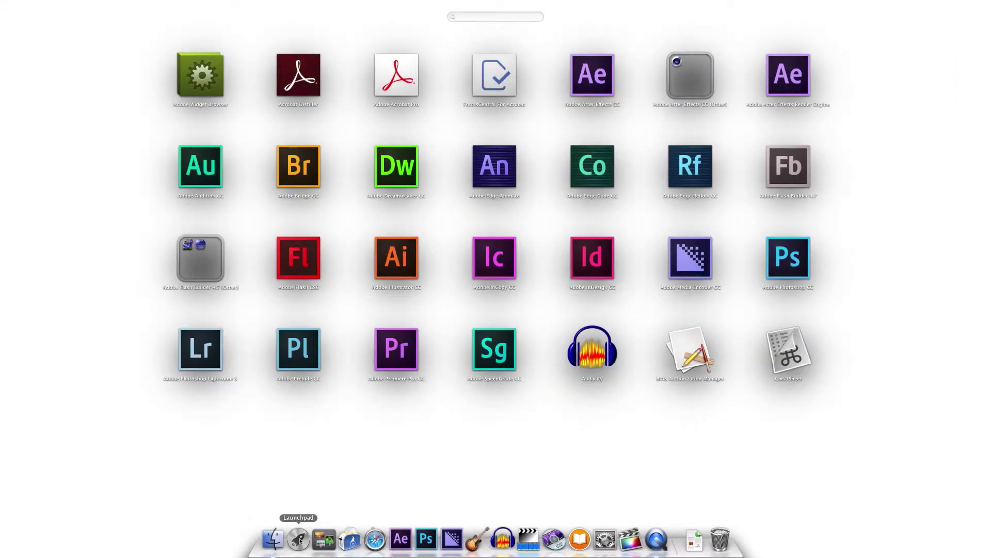
scroll(405, 351, right, 5)
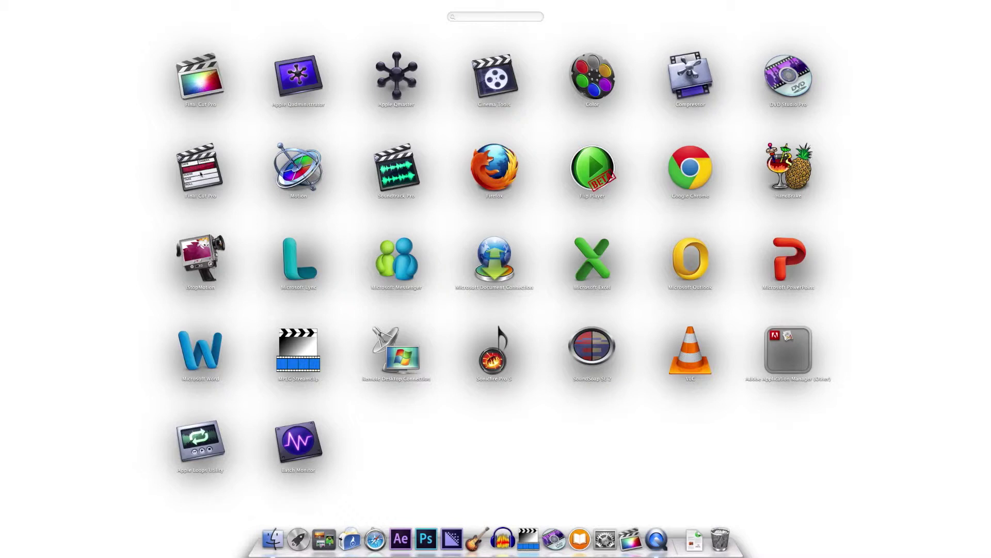
click(202, 85)
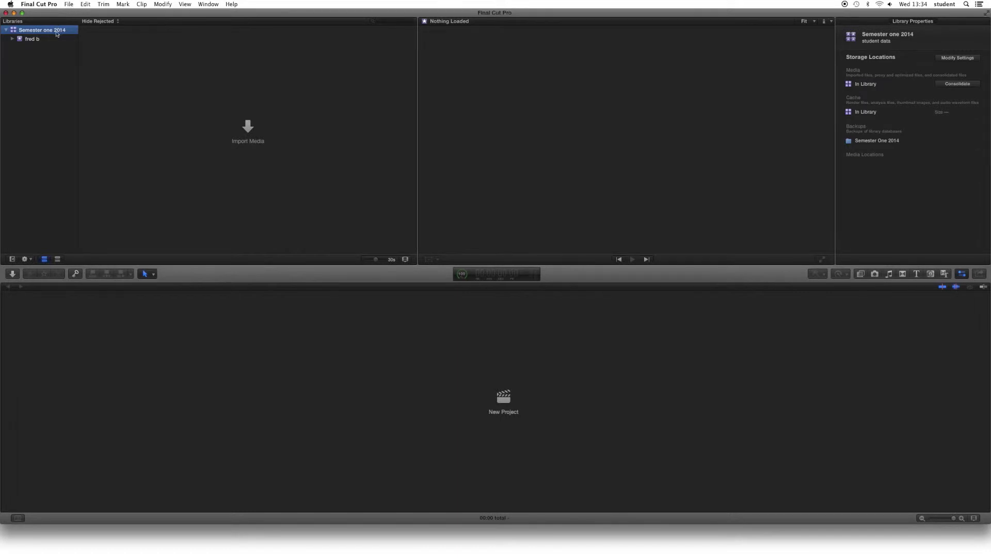
- Open Final Cut Pro's File menu to reach the New options
click(69, 4)
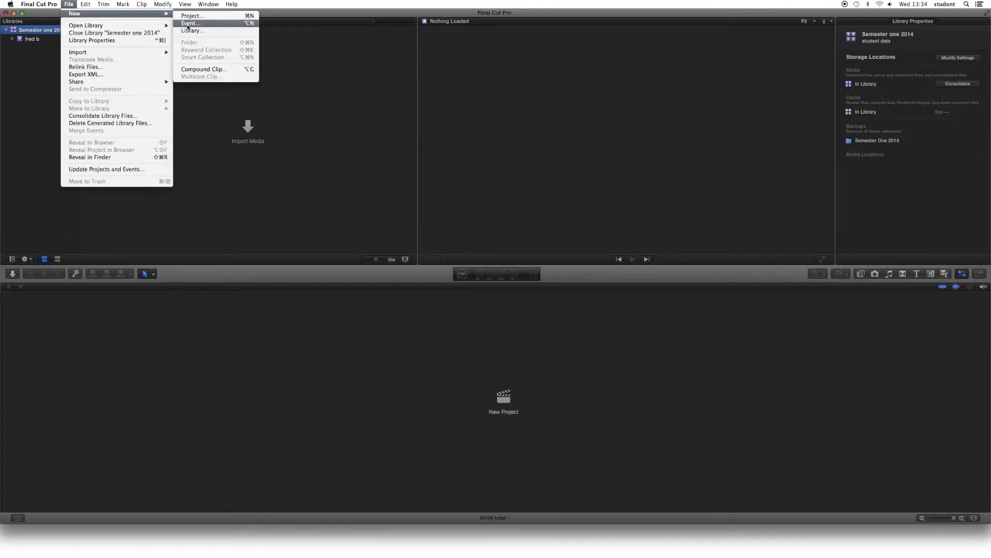
- Add an event named after the student, plus a new project with custom settings
click(188, 27)
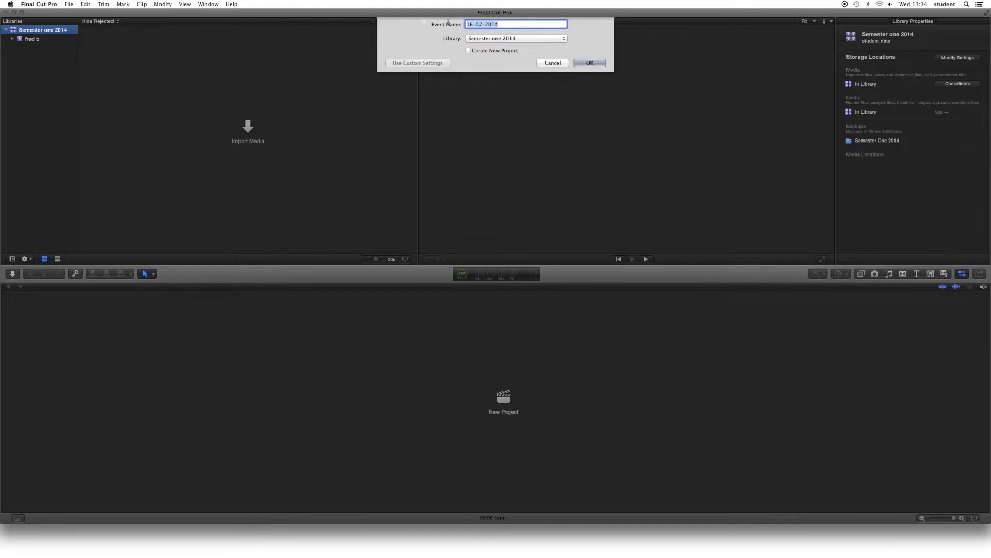
click(468, 50)
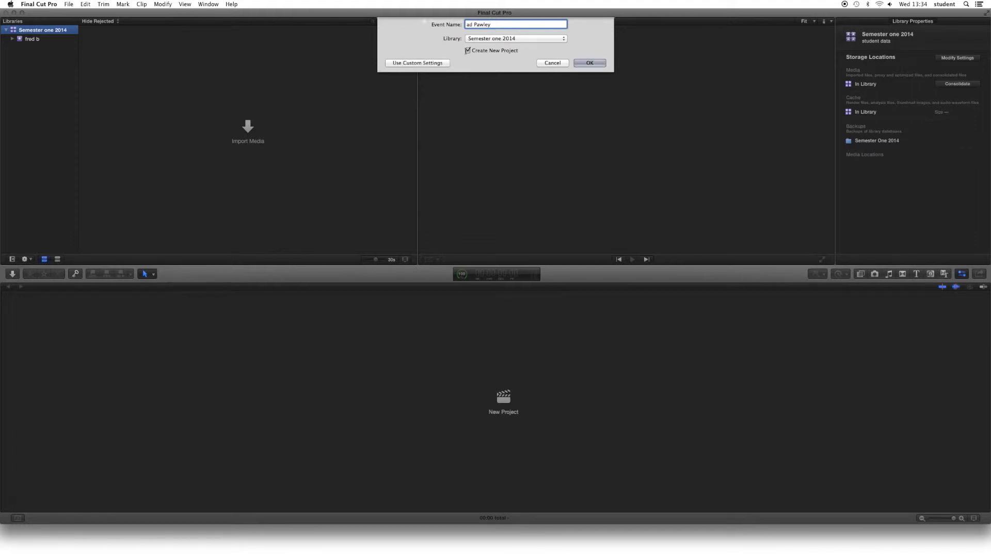
click(437, 63)
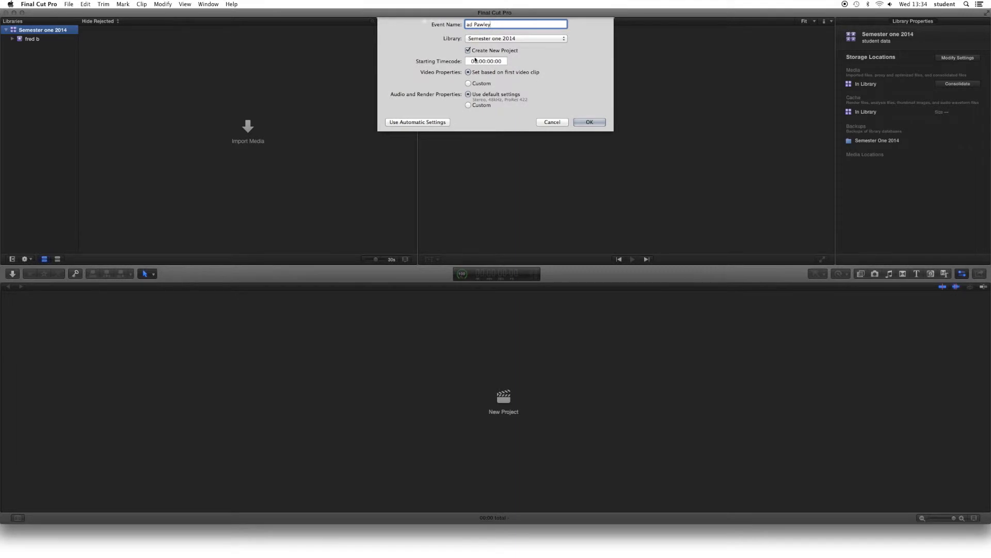
click(592, 125)
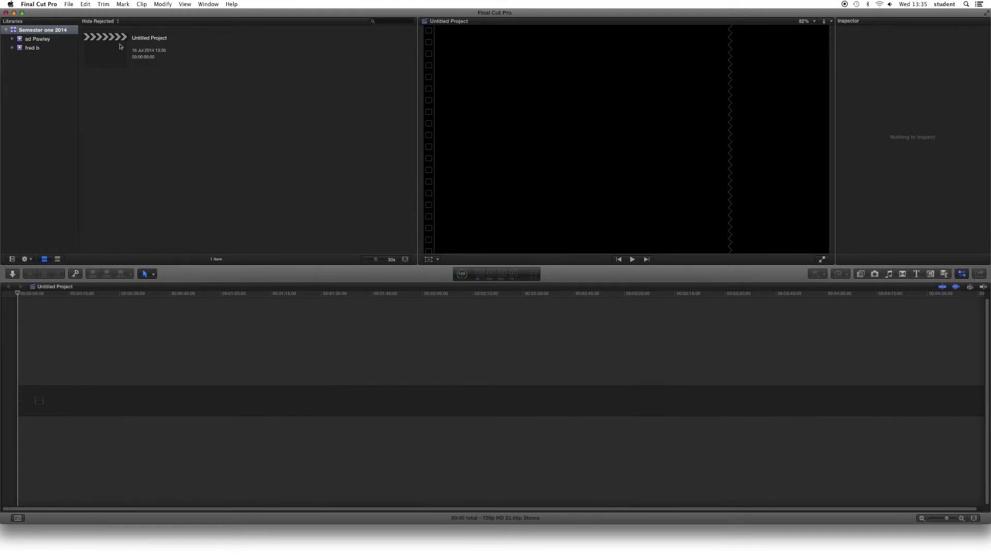
- Rename Untitled Project to 'Demo Movie'
click(158, 41)
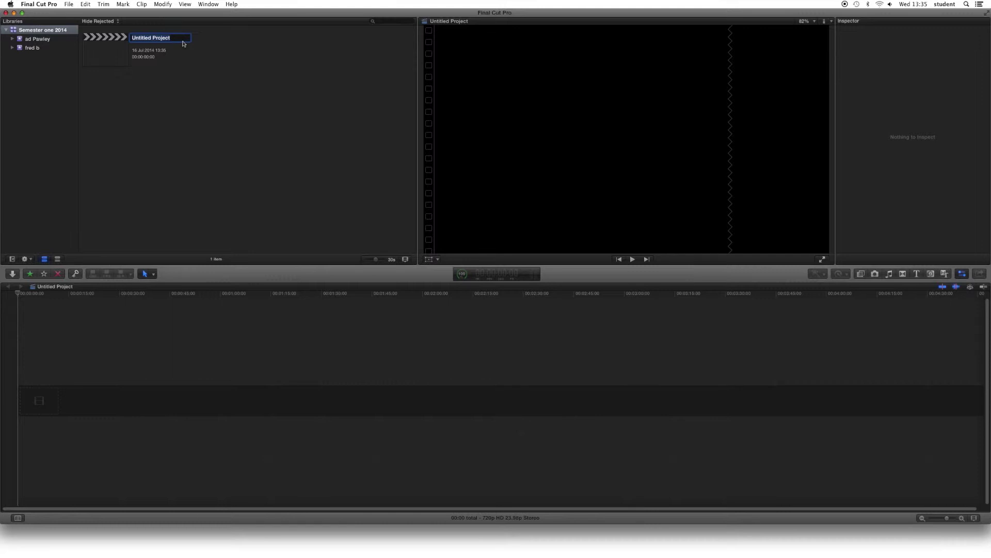
text(Demo Movie)
key(Return)
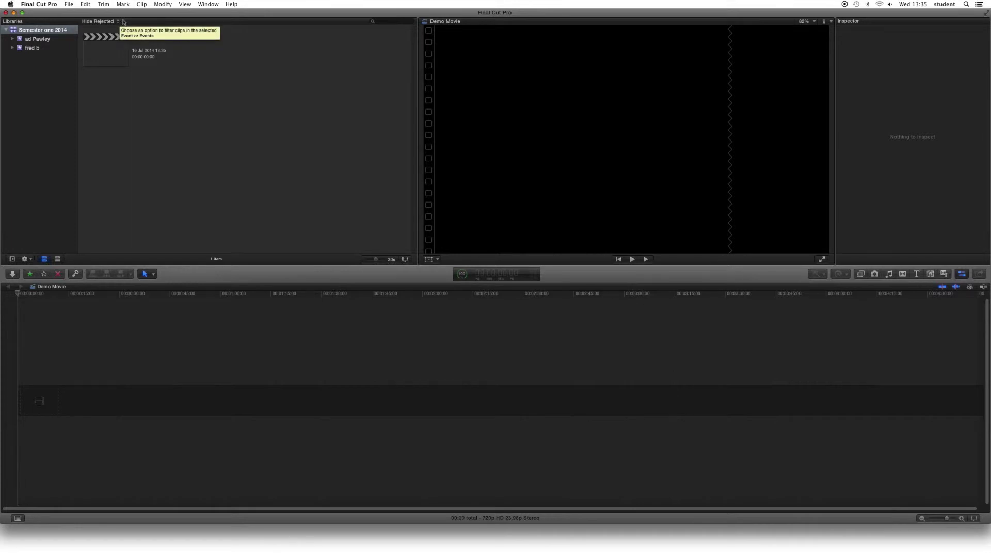
- Open the Media Import window and select the student's folder on the student data drive
click(69, 4)
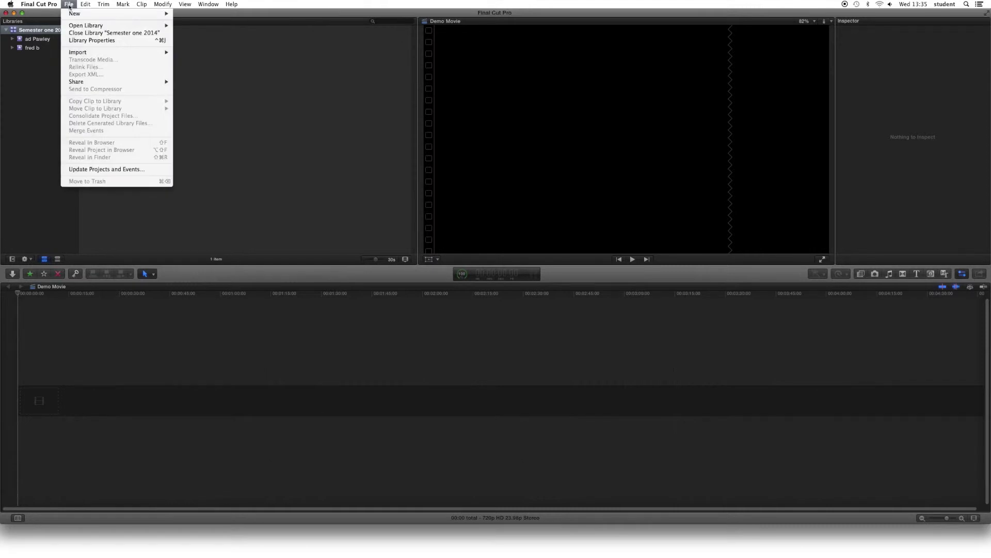
mouse_move(98, 52)
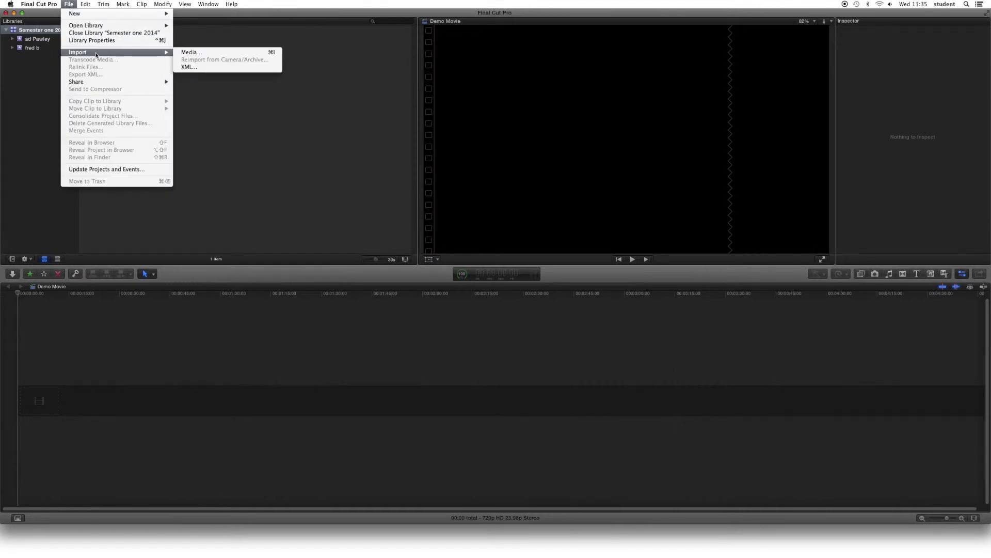
click(189, 53)
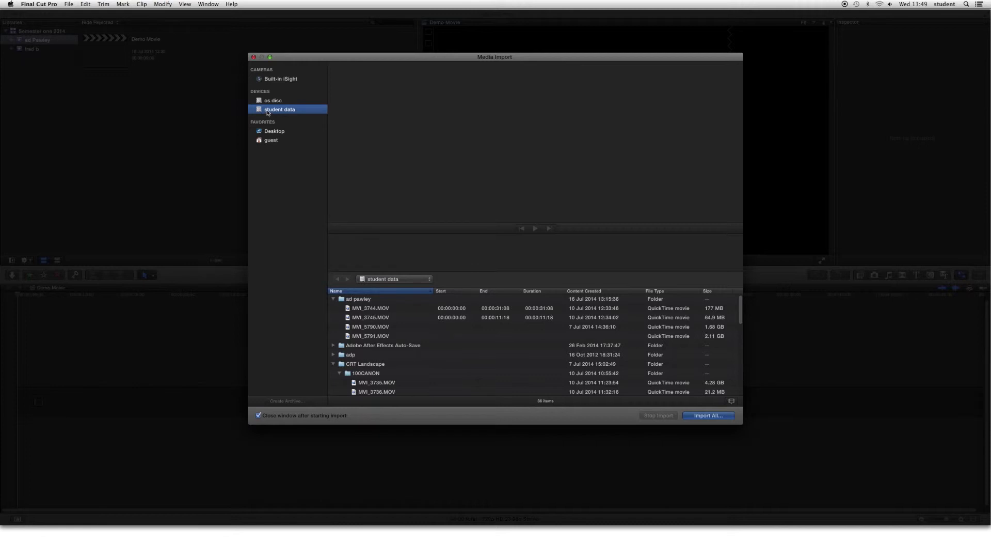
click(268, 102)
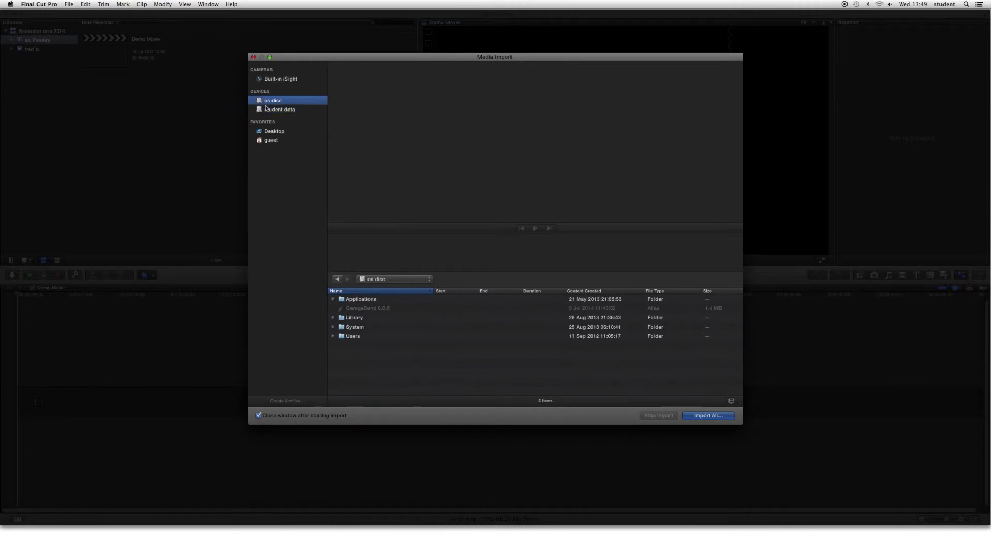
click(267, 109)
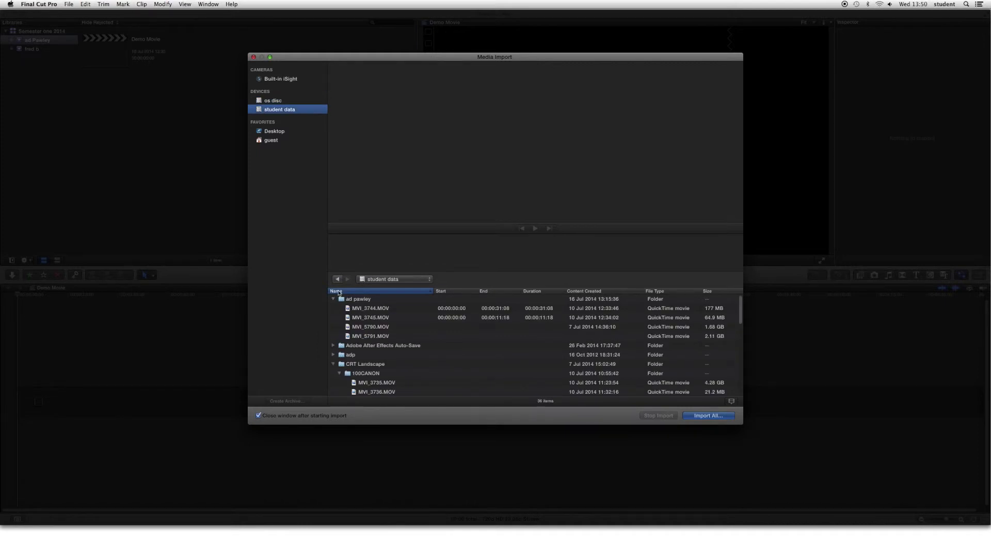
click(333, 363)
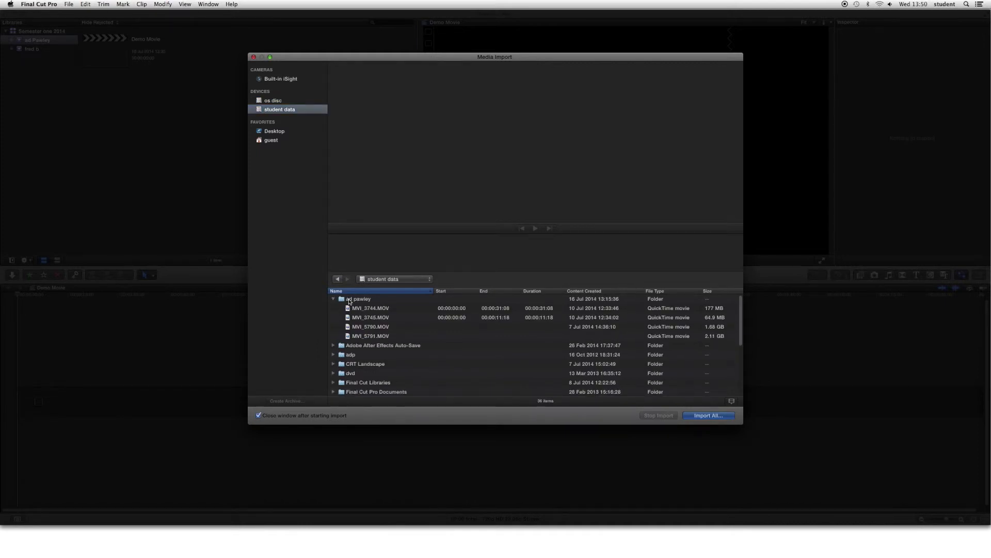
click(341, 299)
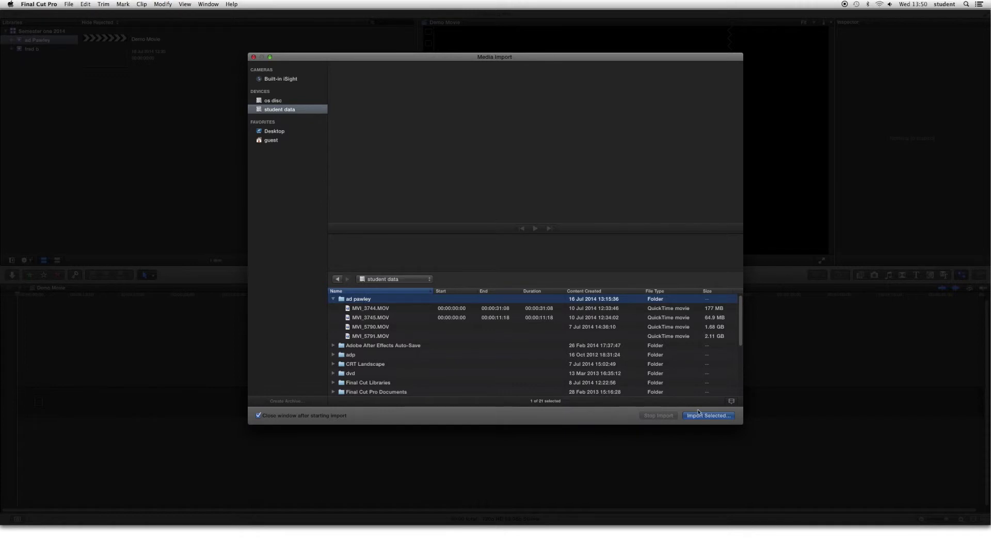
- Preview clips MVI_3744, MVI_3745, MVI_5790 and MVI_5791, then reselect the whole folder
click(379, 310)
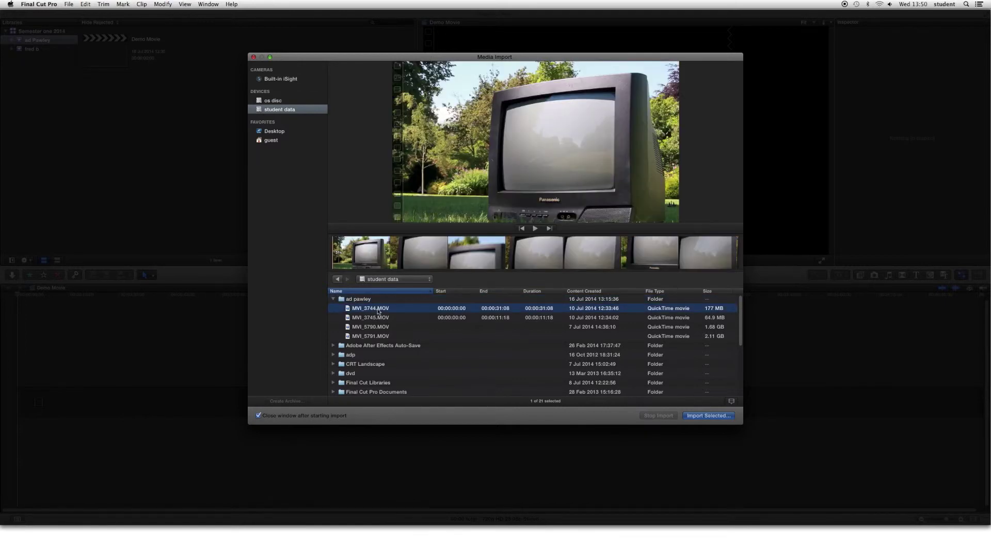
click(377, 319)
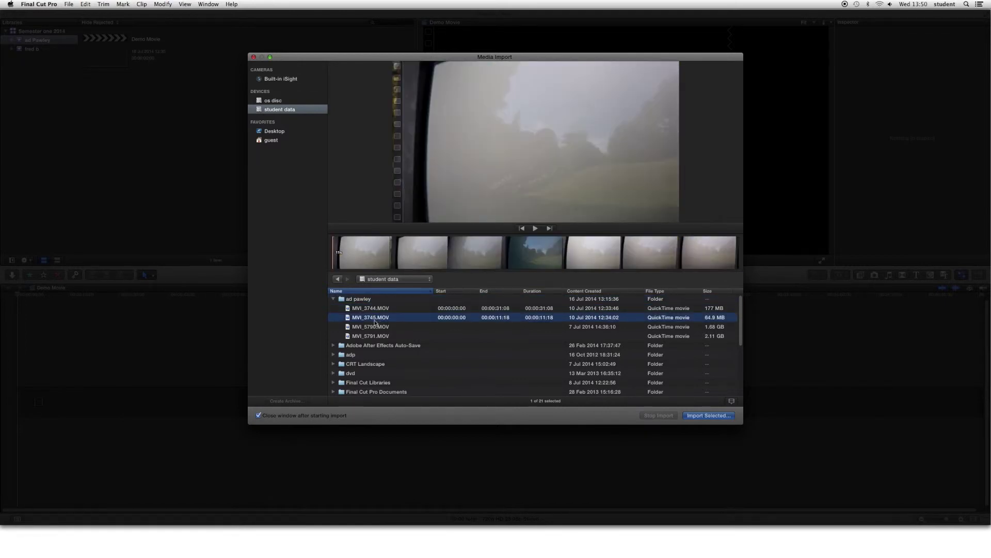
click(375, 328)
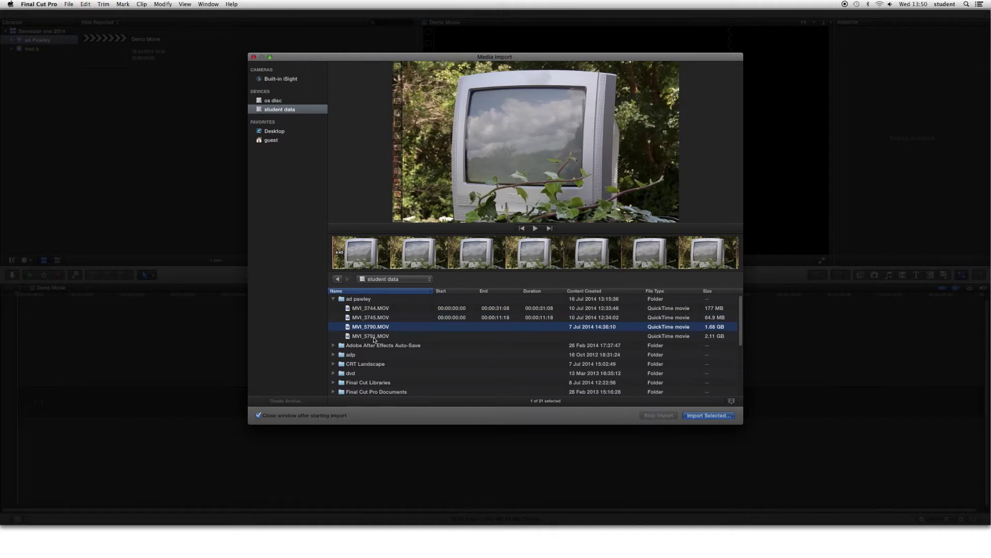
click(375, 338)
click(375, 329)
click(375, 318)
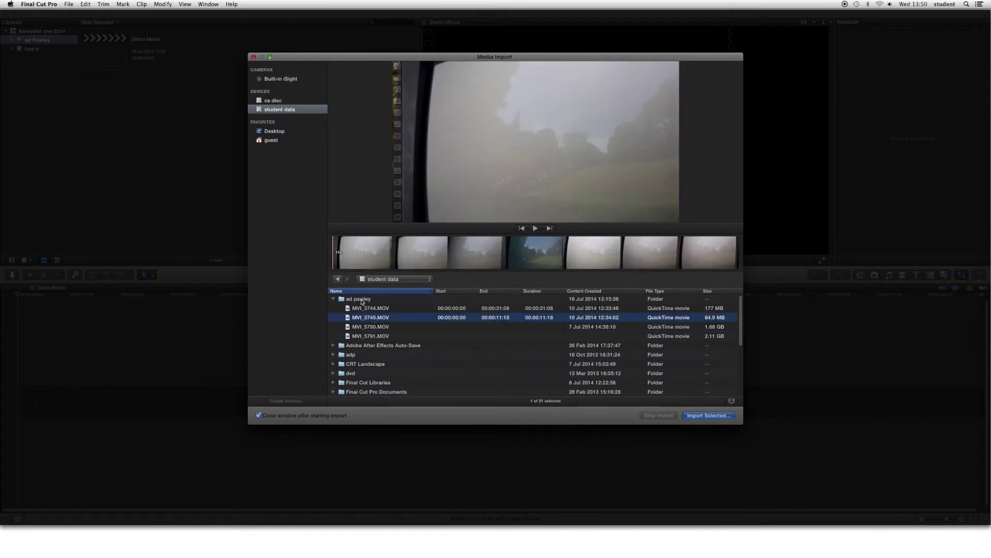
click(363, 300)
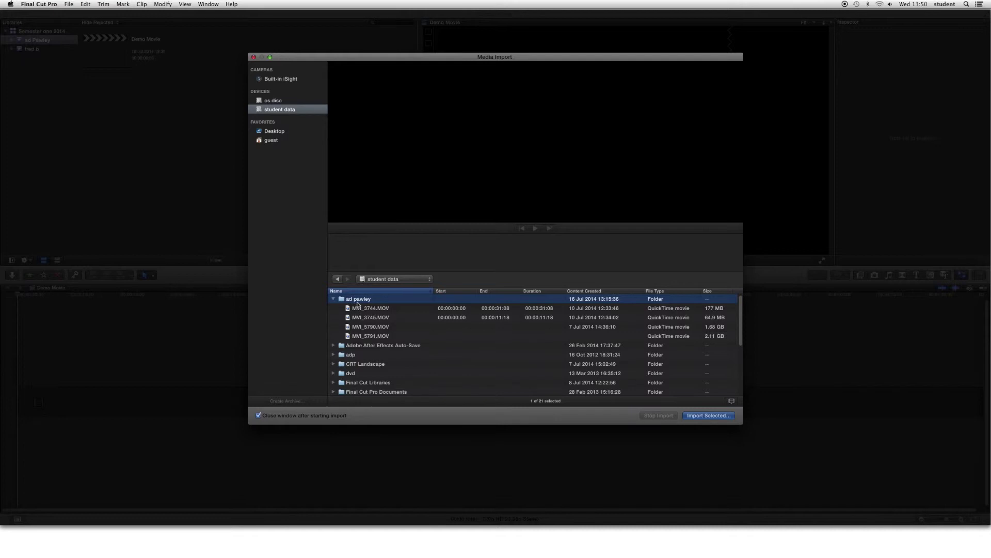
- Import the selected folder with the files copied into the library
click(708, 417)
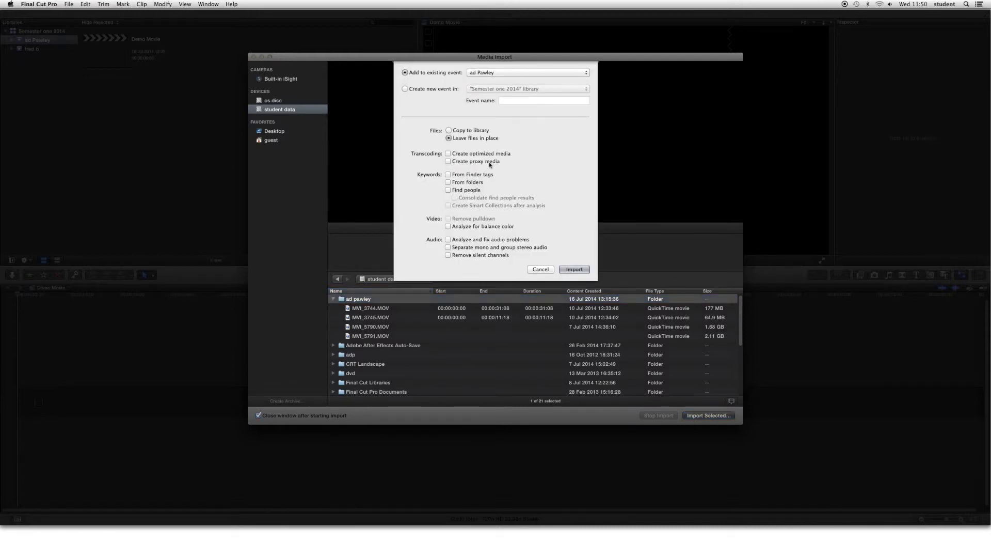
click(449, 131)
click(575, 269)
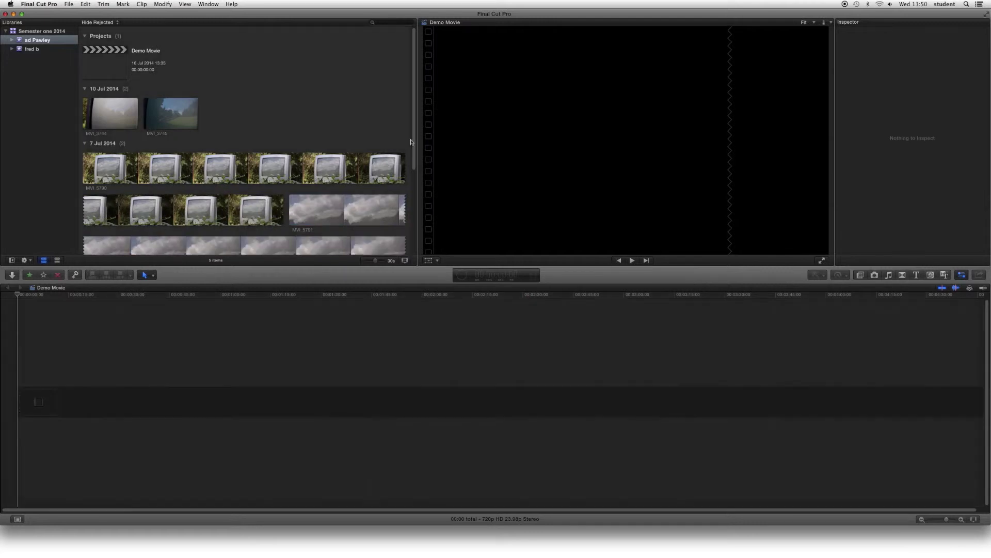
- Scroll the browser and drag the clip-duration slider left for compact filmstrips
drag(412, 142, 416, 228)
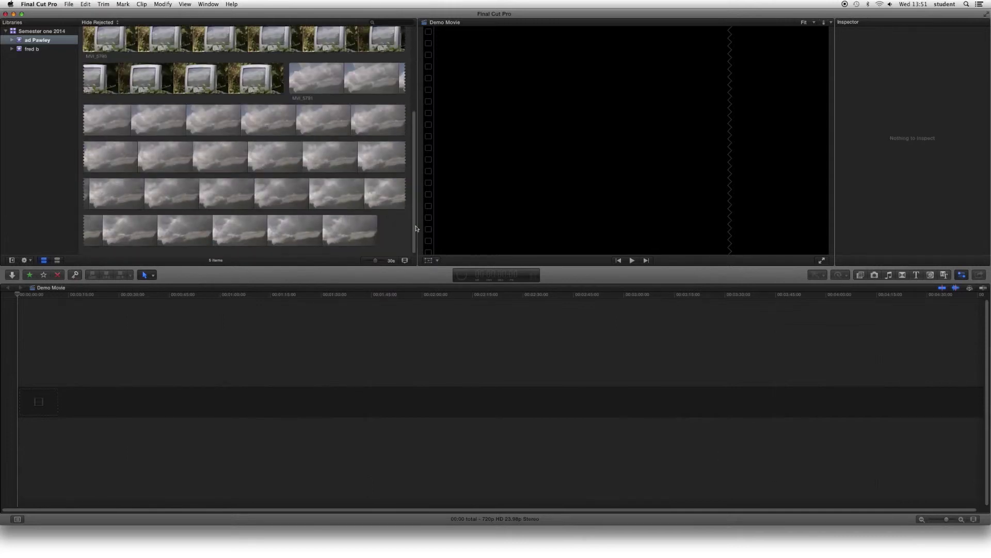
click(375, 261)
drag(376, 263, 373, 264)
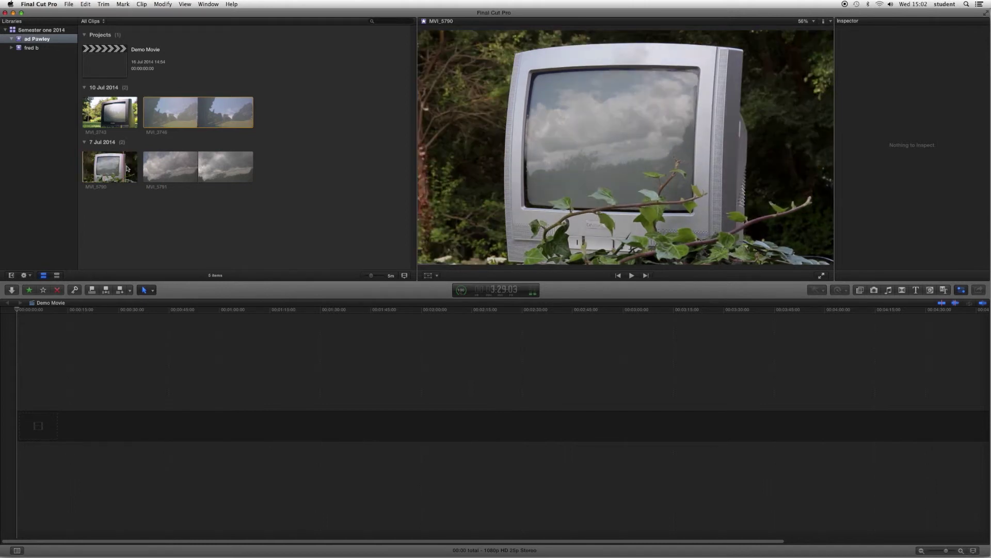
- Preview the MVI_5790 clip by playing it in the viewer and stopping partway
click(109, 168)
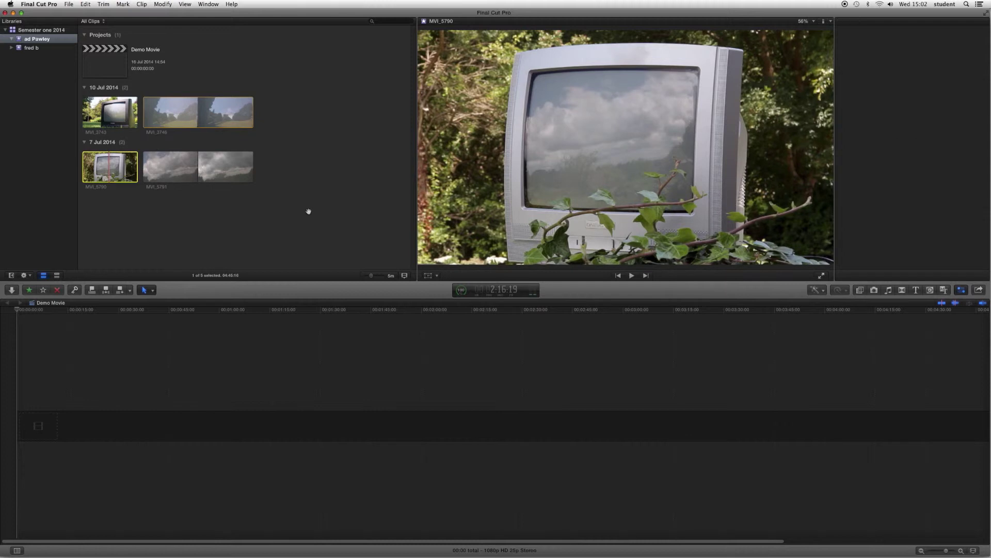
click(632, 275)
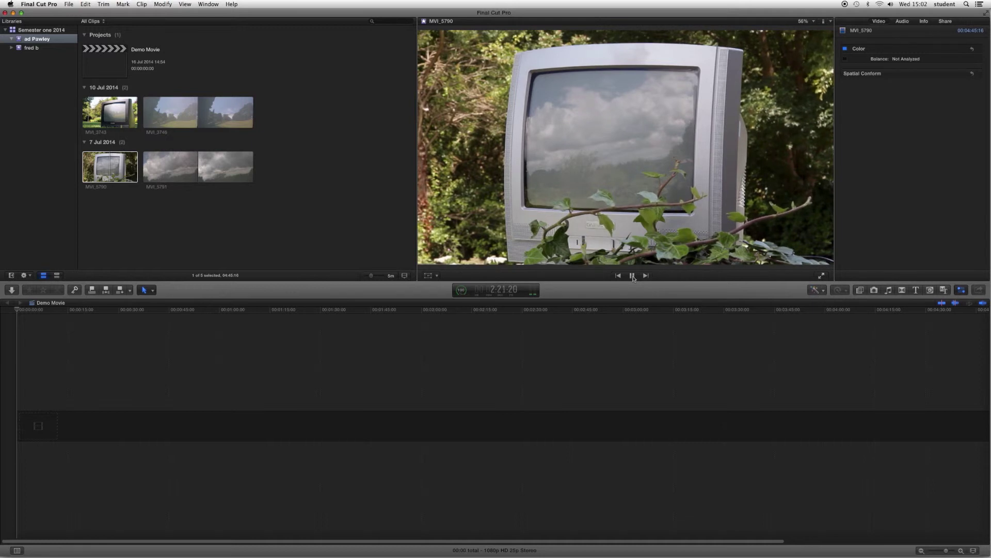
click(633, 275)
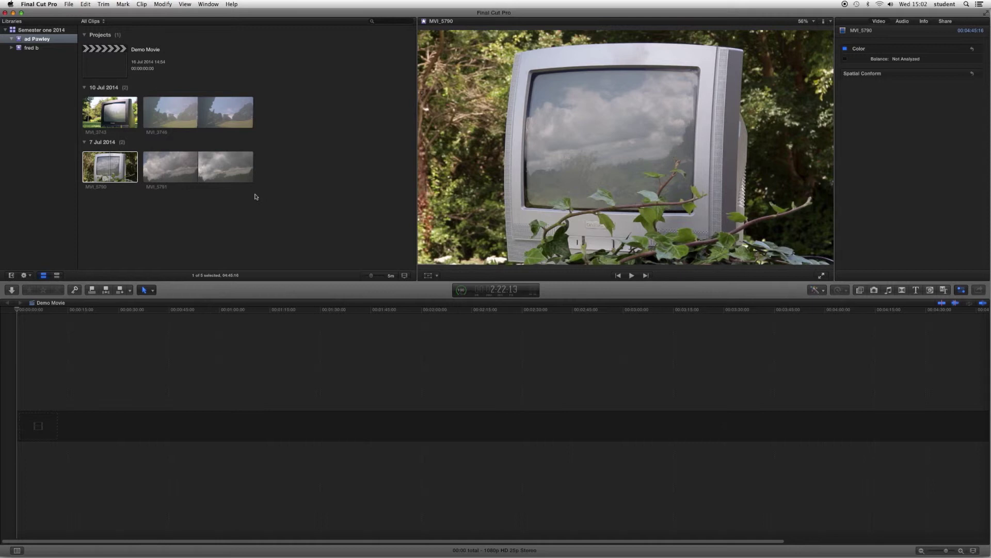
- Mark MVI_5790 from partway through to its end and enlarge the browser filmstrips
click(84, 165)
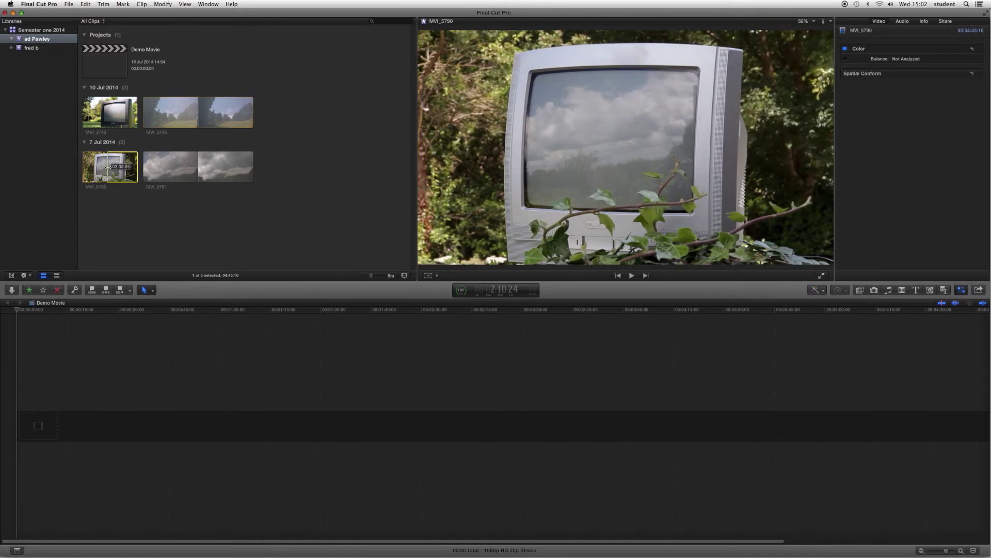
key(i)
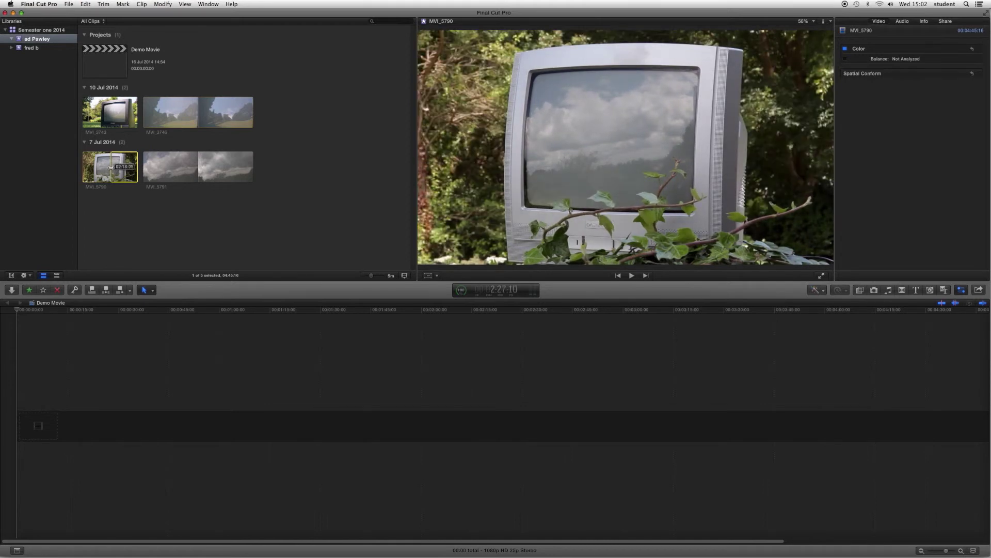
click(108, 167)
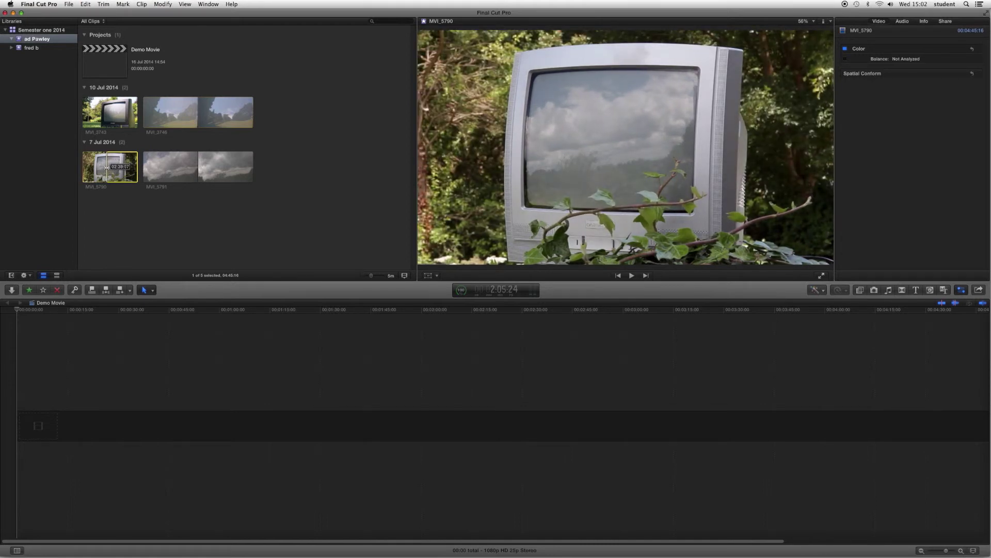
mouse_move(106, 166)
mouse_down()
mouse_move(139, 165)
mouse_move(109, 167)
mouse_up()
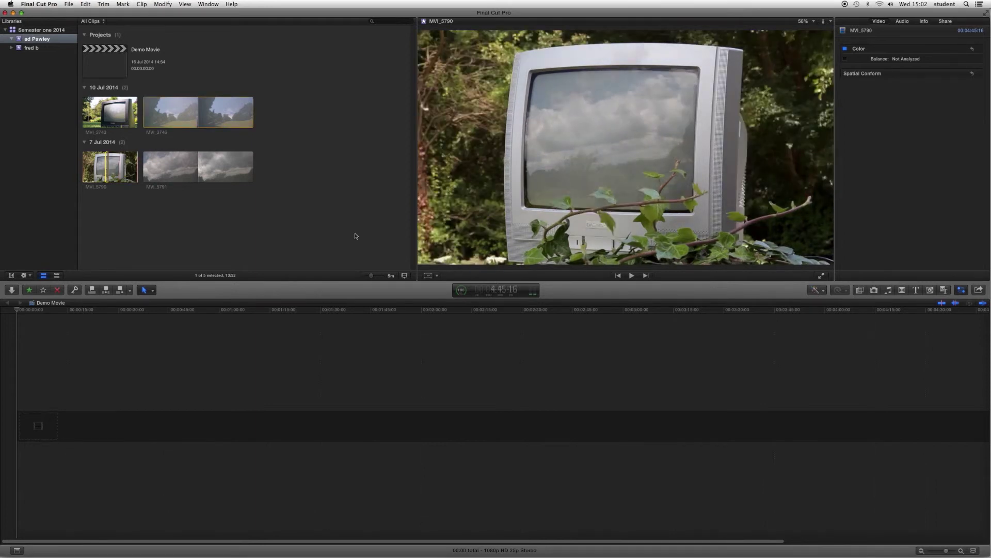
drag(372, 278, 375, 277)
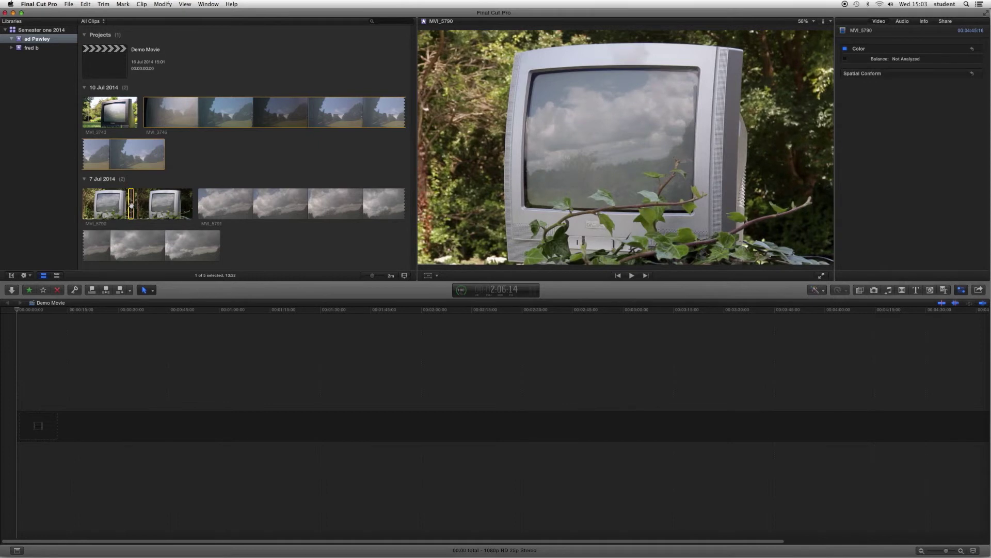
- Add the marked MVI_5790 range to Demo Movie, then append a chosen section of MVI_5791 after it
drag(131, 205, 43, 426)
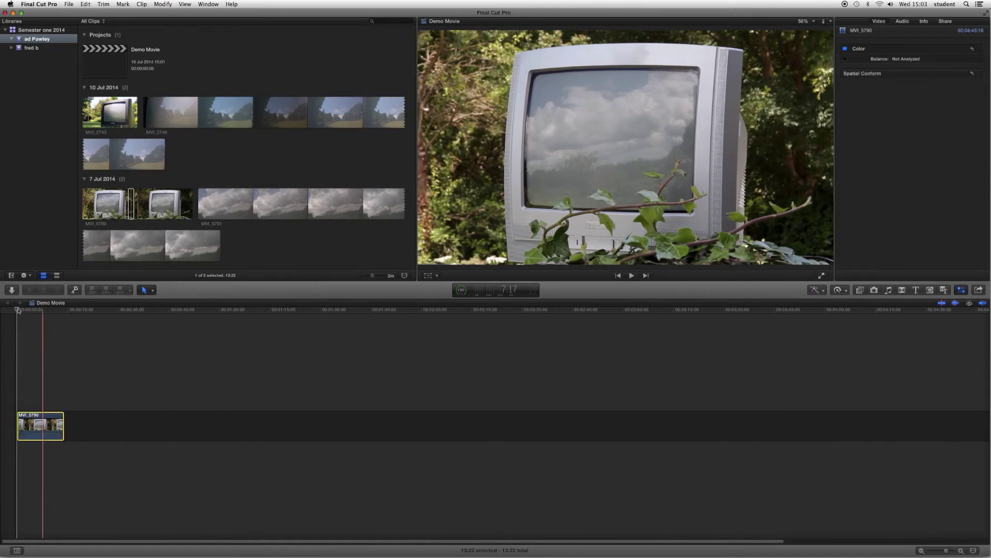
drag(18, 310, 63, 319)
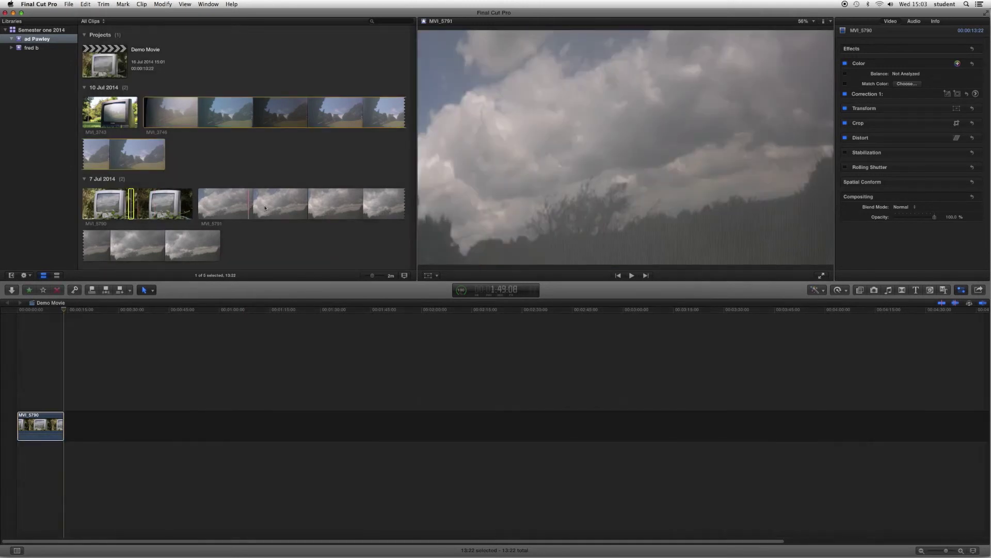
click(264, 207)
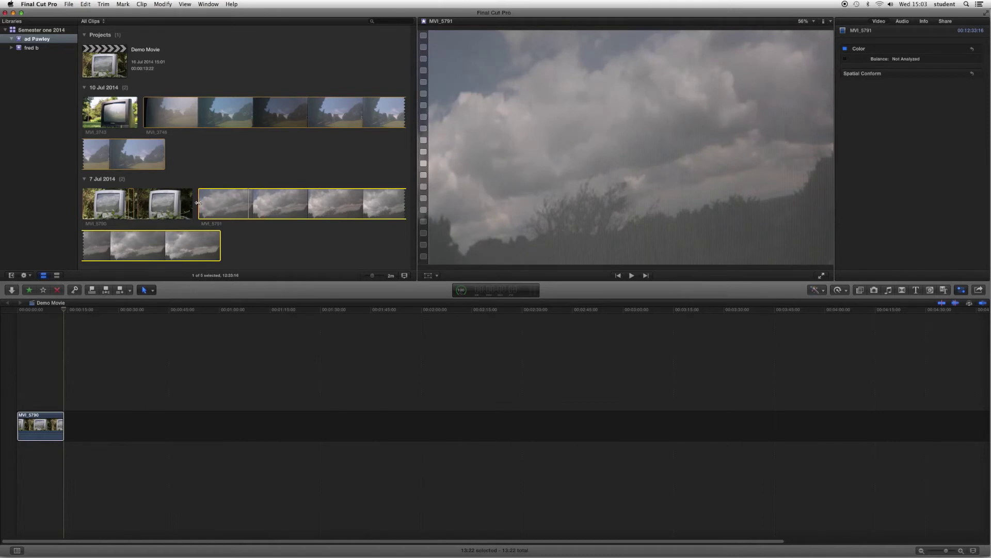
drag(198, 203, 331, 211)
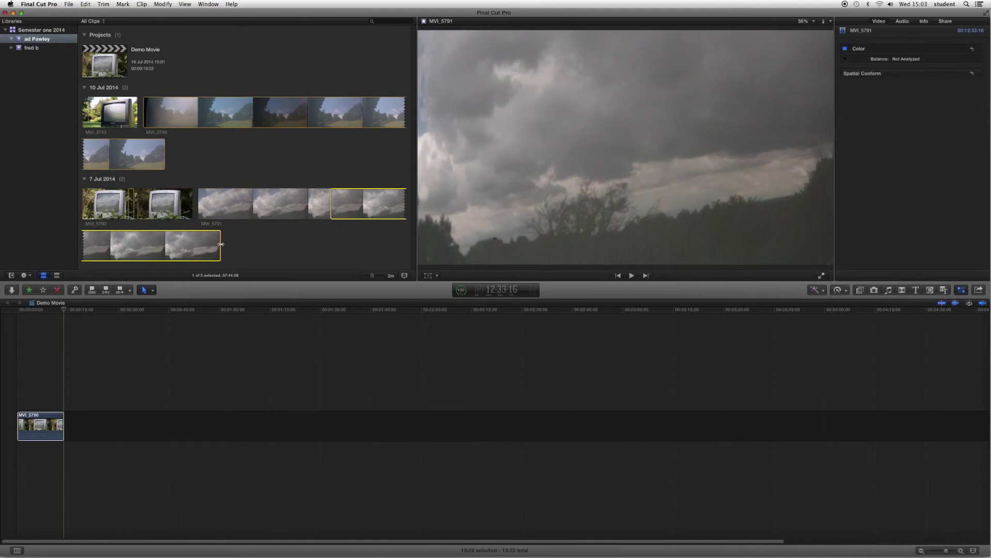
drag(221, 244, 111, 427)
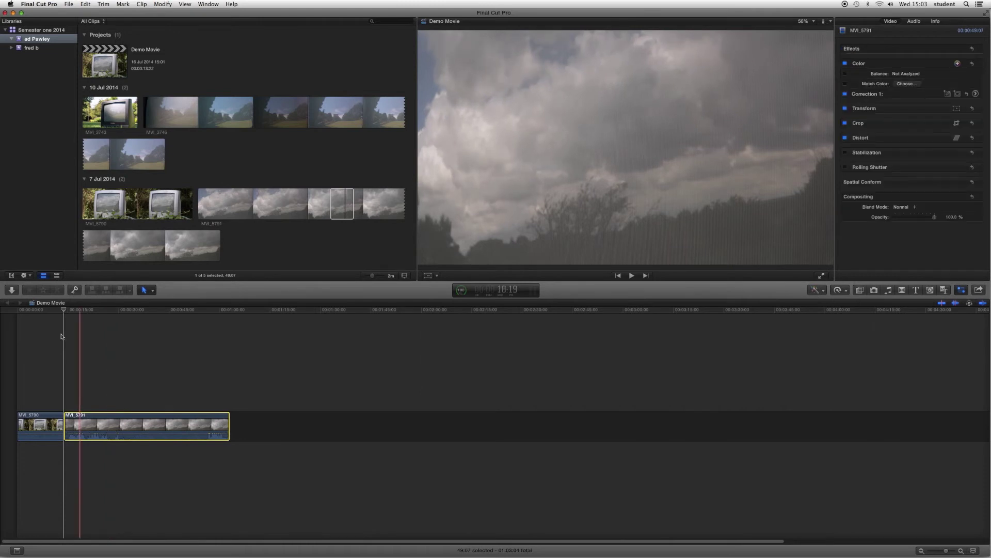
- Play Demo Movie from the start, then trim MVI_5790's start and MVI_5791's end to about 17 seconds
click(64, 310)
drag(64, 310, 20, 313)
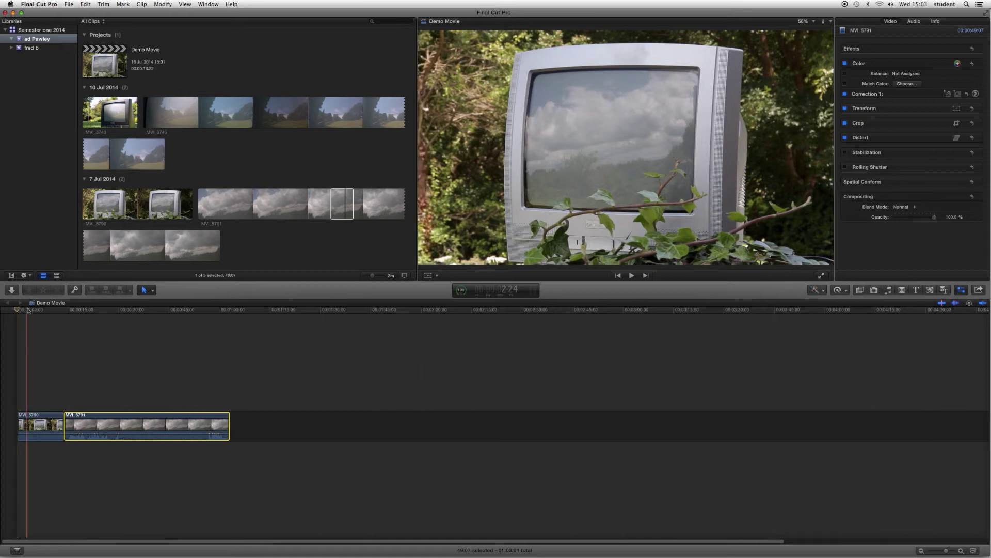
key(space)
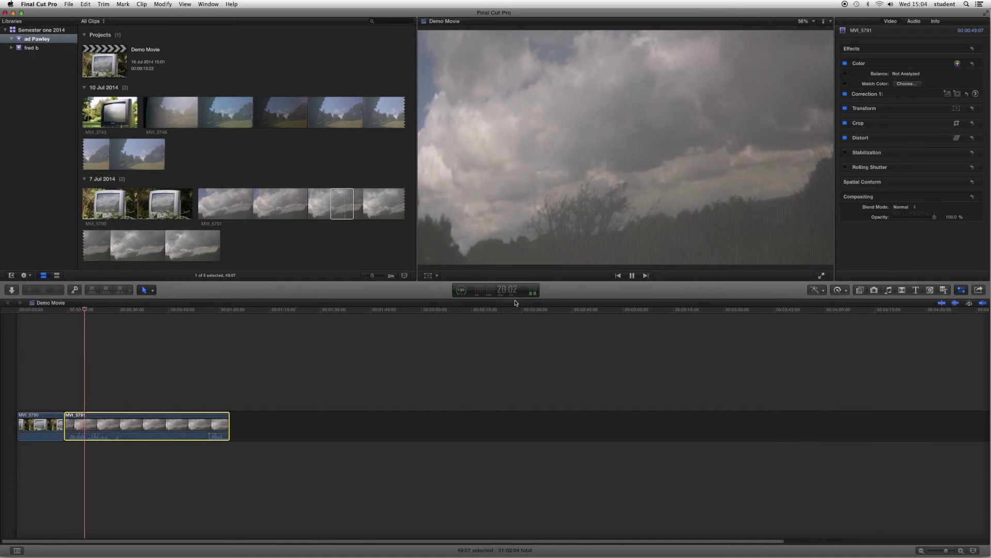
key(space)
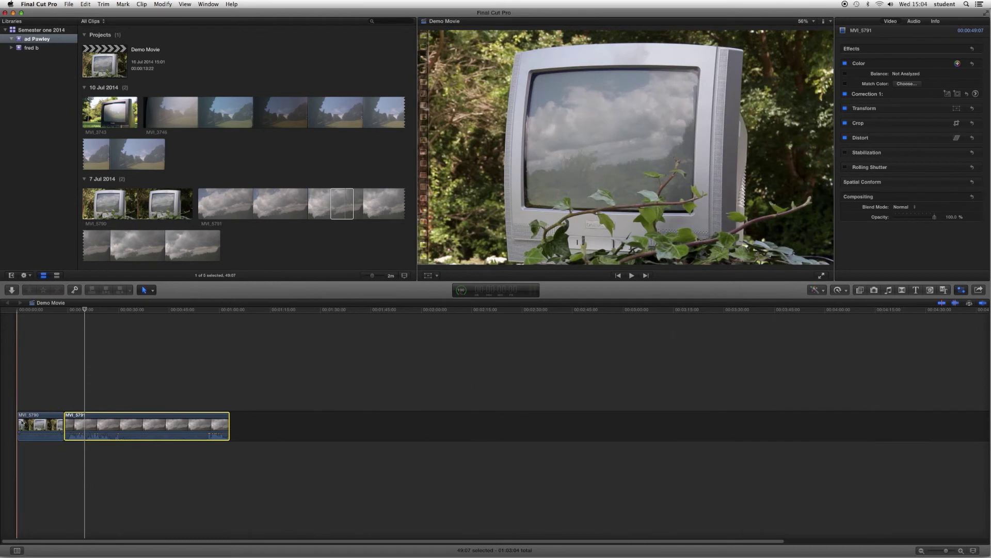
drag(20, 422, 43, 423)
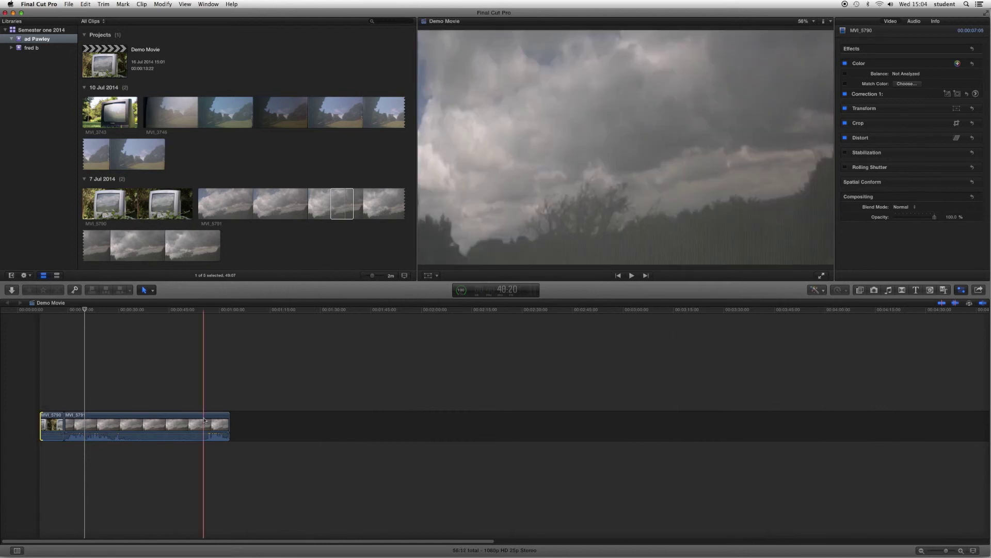
drag(229, 424, 96, 430)
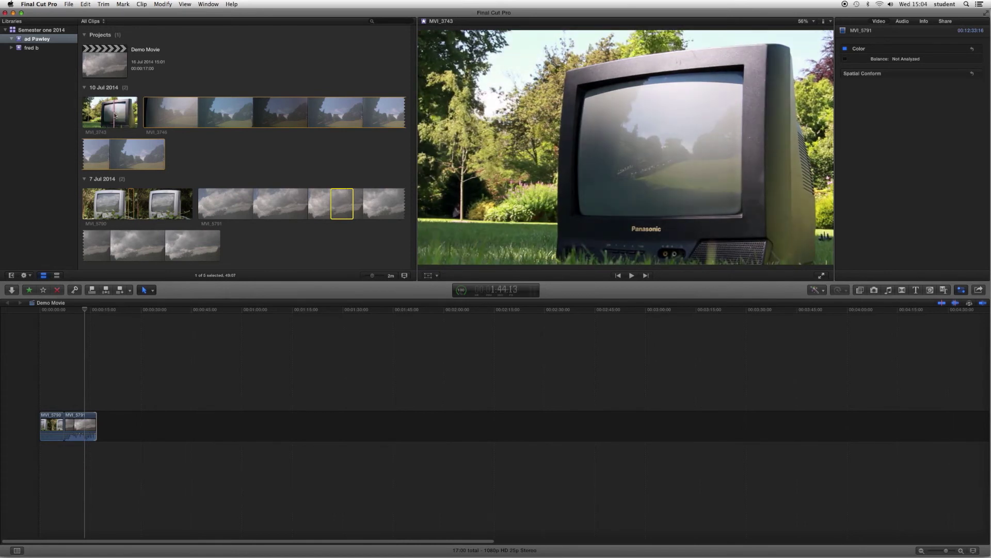
- Append a range of MVI_3743 after MVI_5791 and trim its end, bringing Demo Movie to 27:23
click(116, 116)
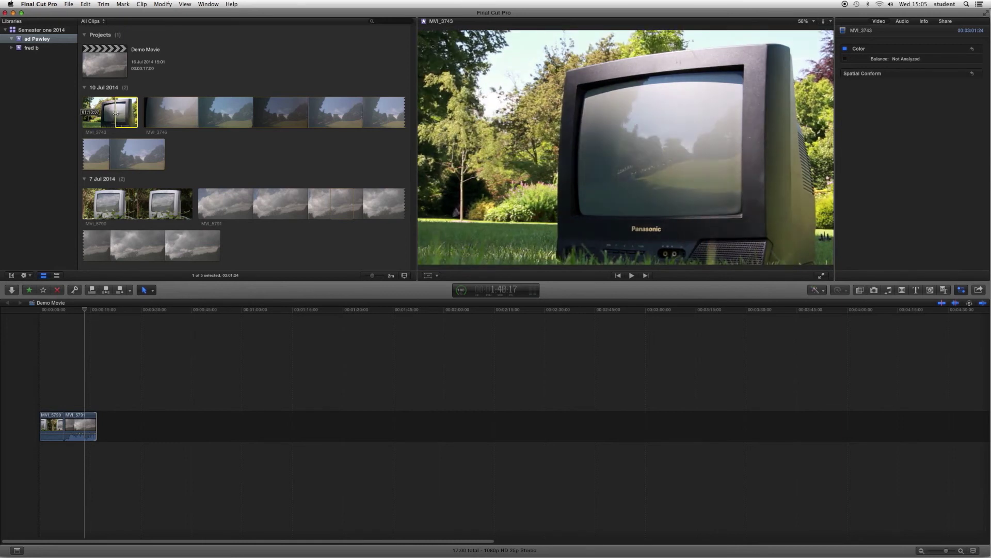
drag(115, 113, 104, 427)
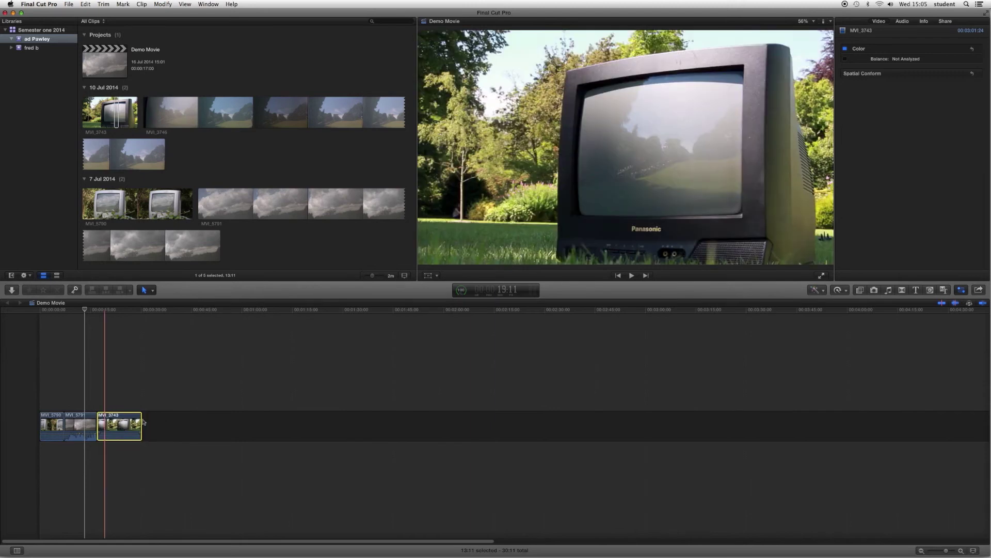
click(161, 425)
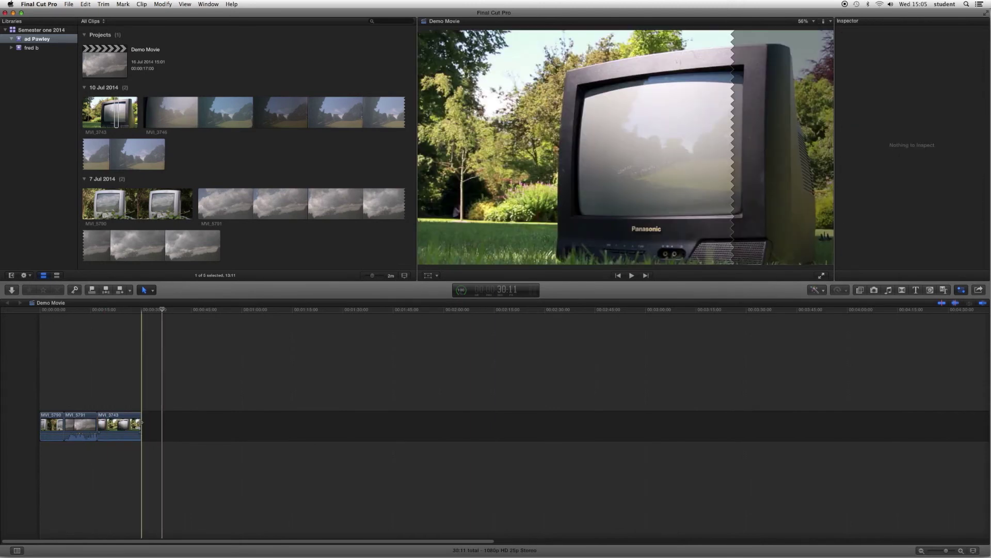
drag(140, 422, 133, 424)
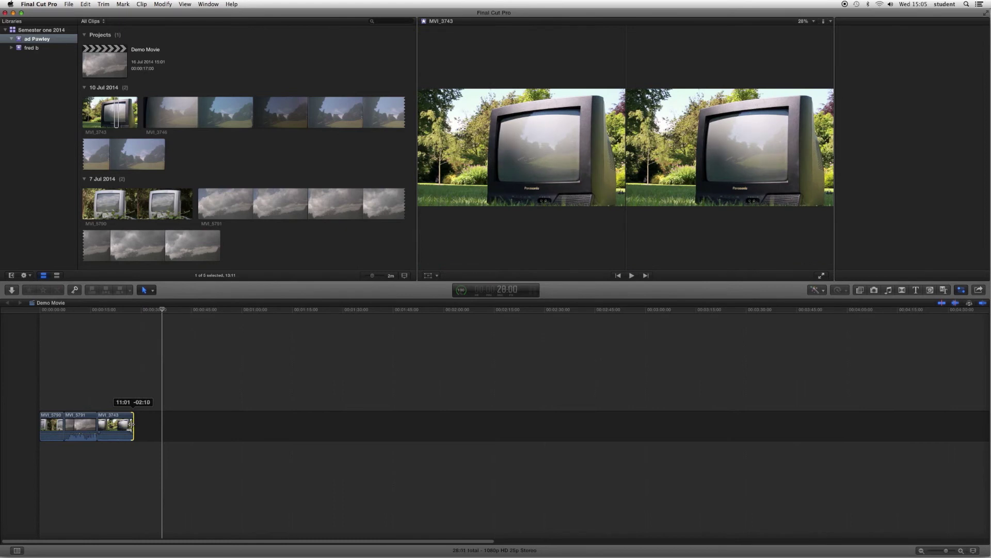
drag(131, 425, 132, 426)
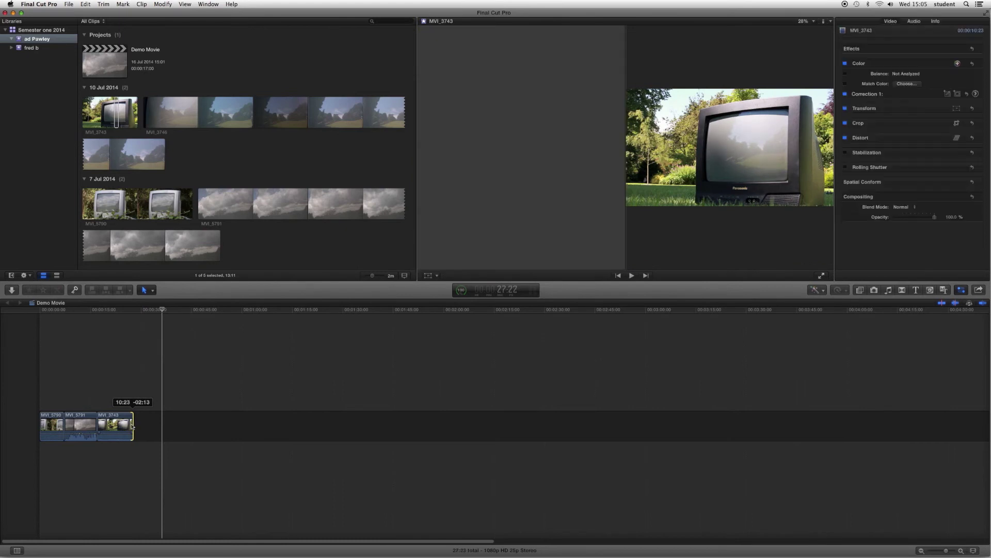
click(241, 113)
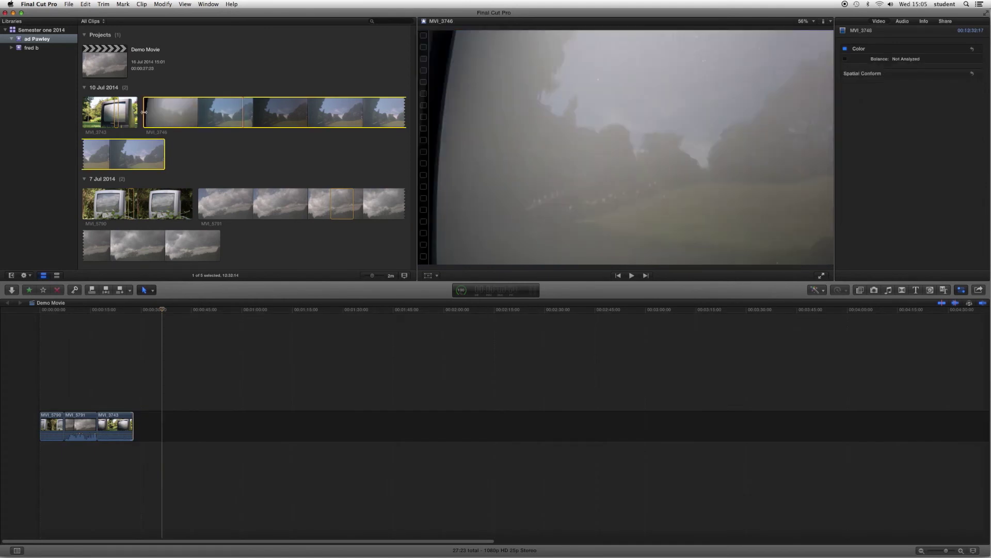
- Append a 12:16 section of MVI_3746 as the fourth clip and park the playhead at the 40:14 end
drag(144, 111, 140, 433)
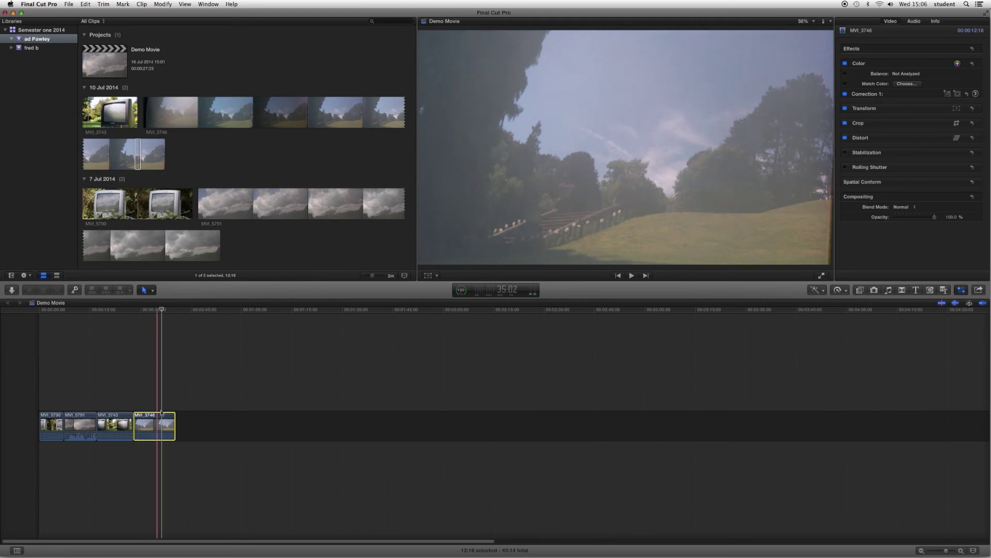
click(175, 311)
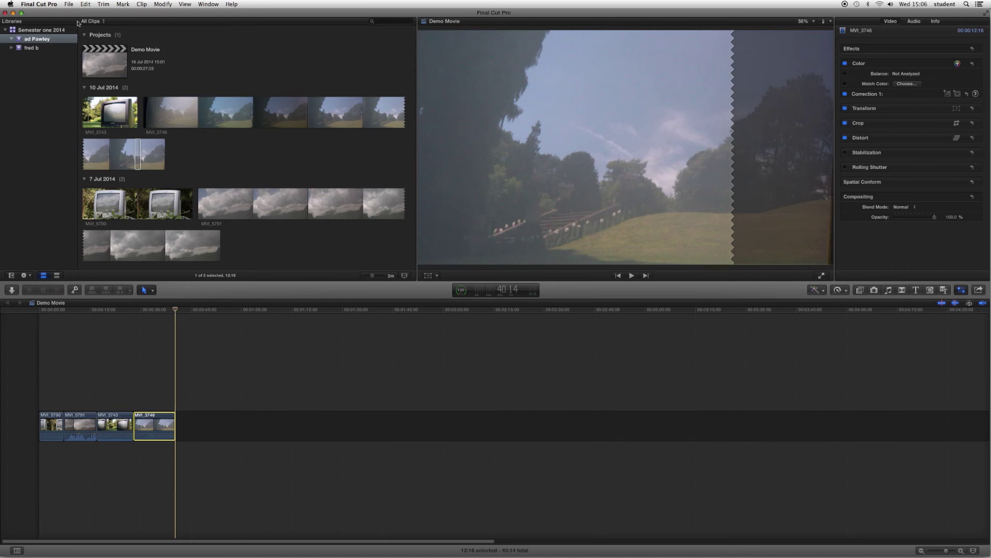
- Choose File > Share > Master File (default) to bring up Demo Movie's QuickTime export settings
click(68, 4)
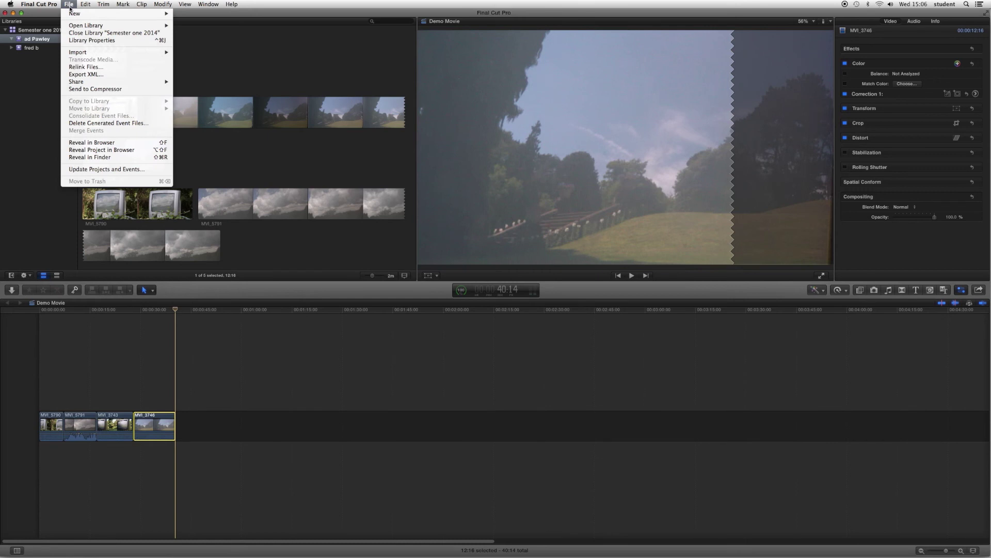
mouse_move(89, 82)
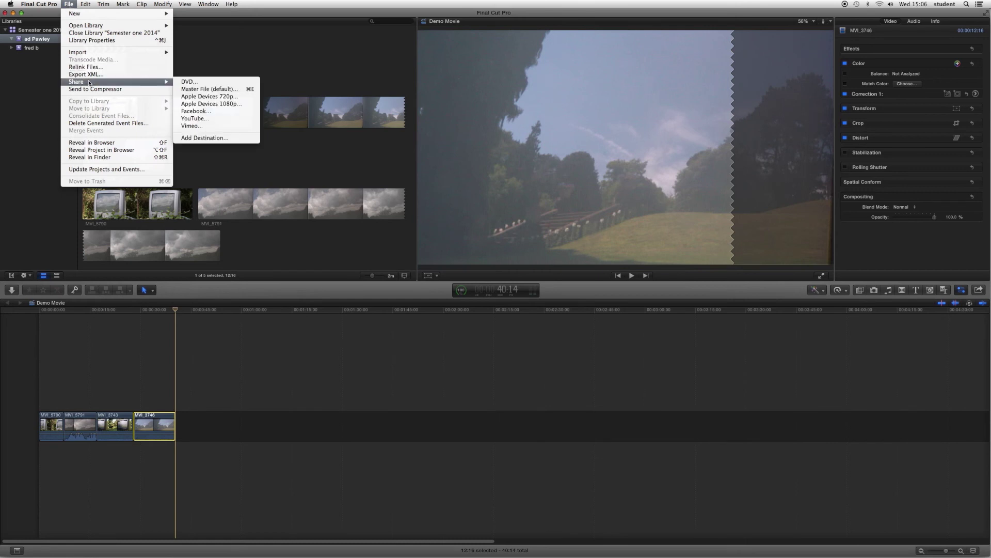
click(190, 90)
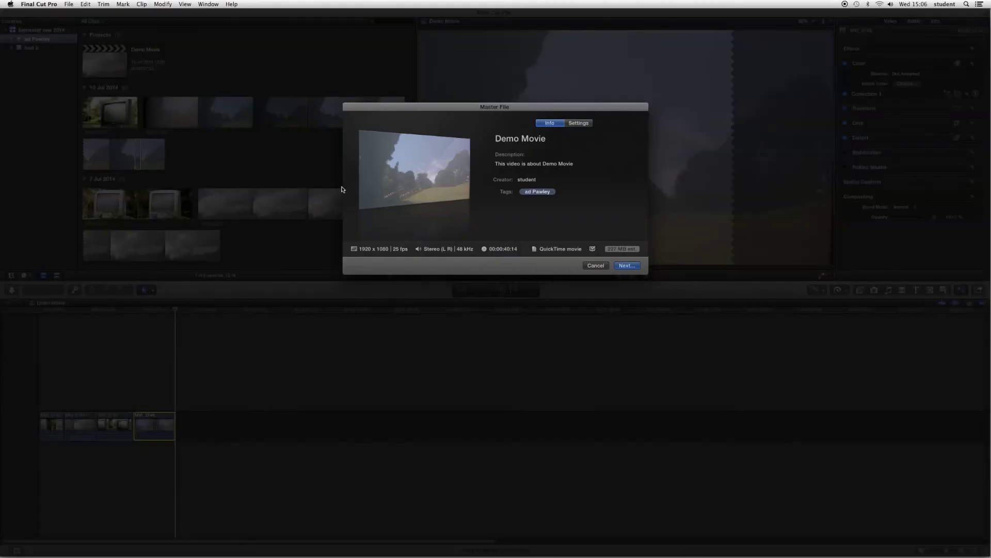
- Save the Demo Movie master file into the user's own folder on the student data drive
click(628, 267)
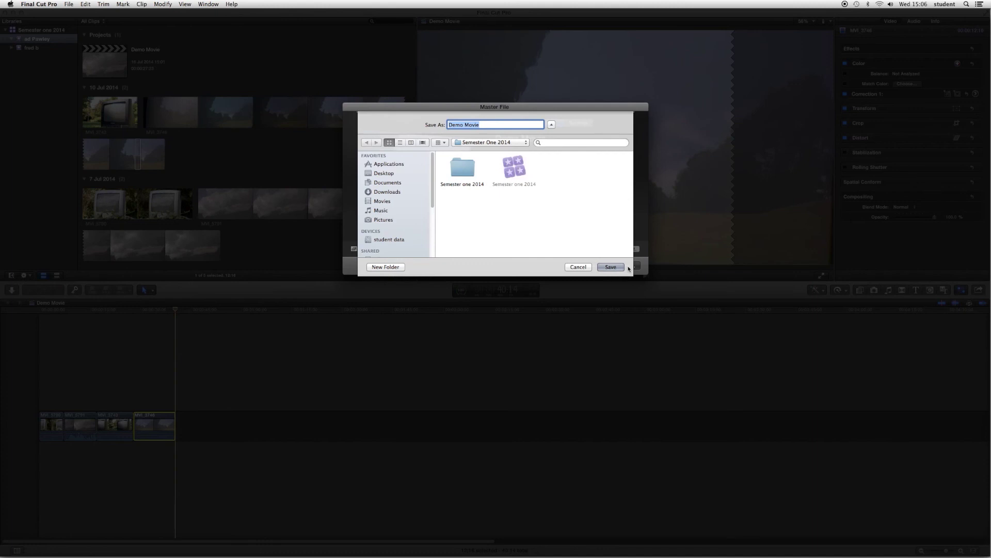
scroll(431, 191, down, 1)
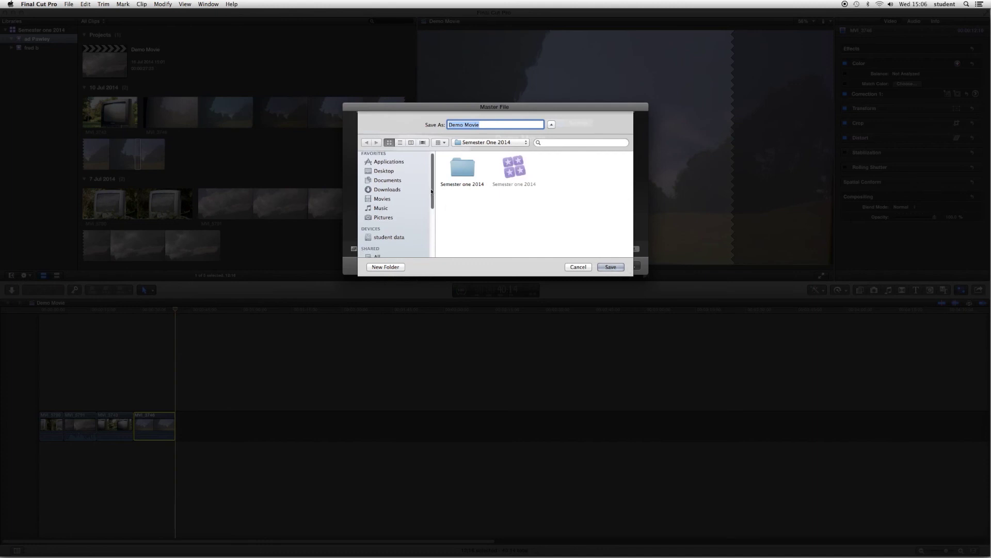
scroll(431, 191, down, 3)
click(397, 185)
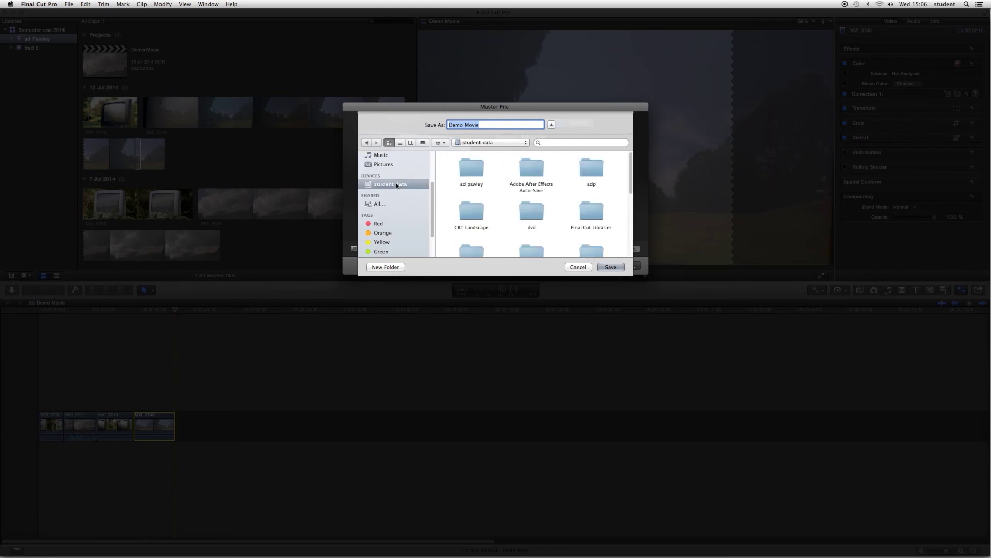
click(470, 173)
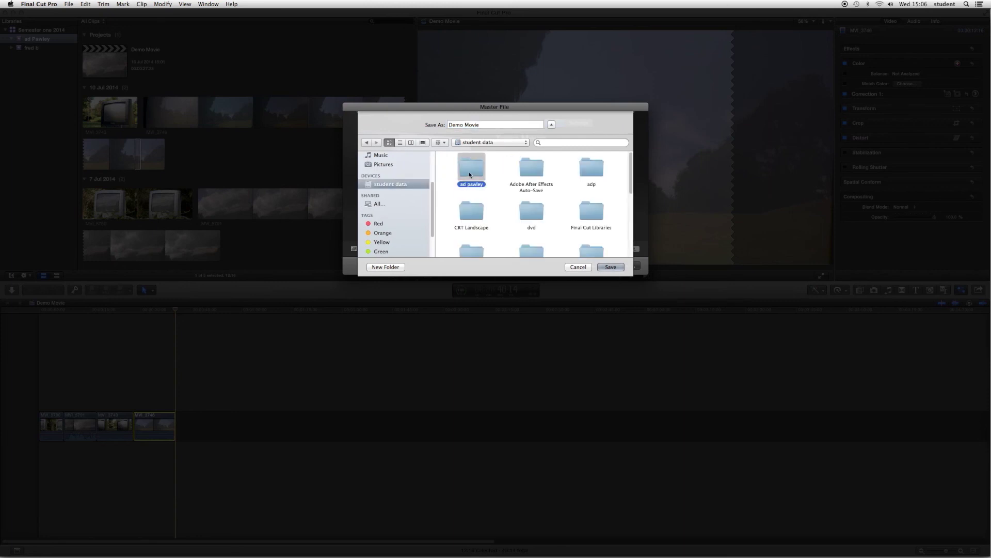
double_click(470, 170)
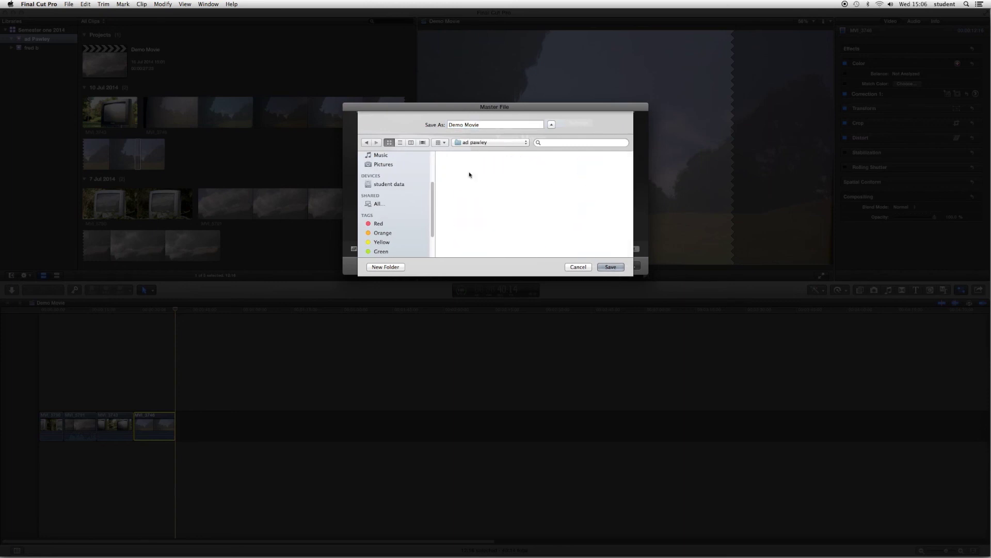
click(611, 267)
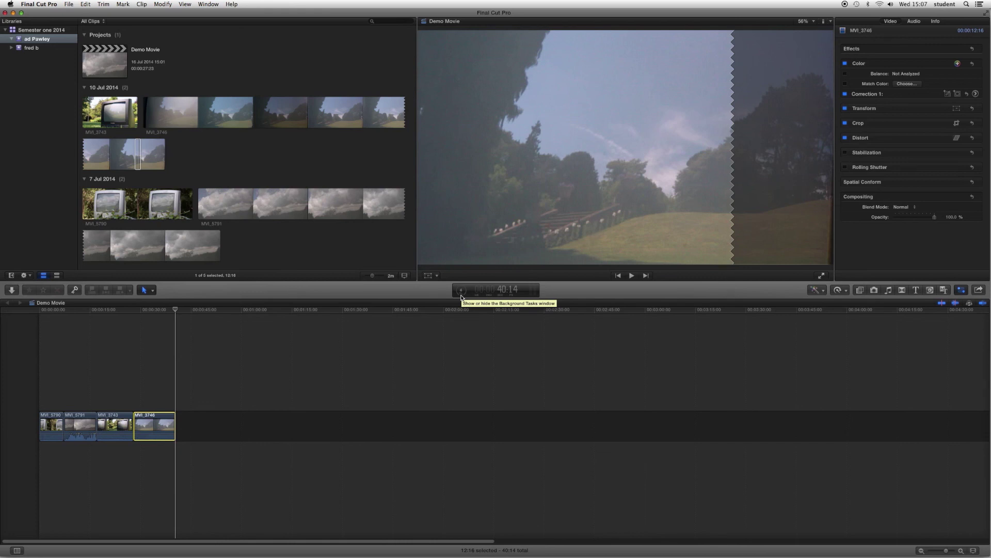
- Check the export's progress in Background Tasks, then play the exported Demo Movie in QuickTime Player
click(462, 291)
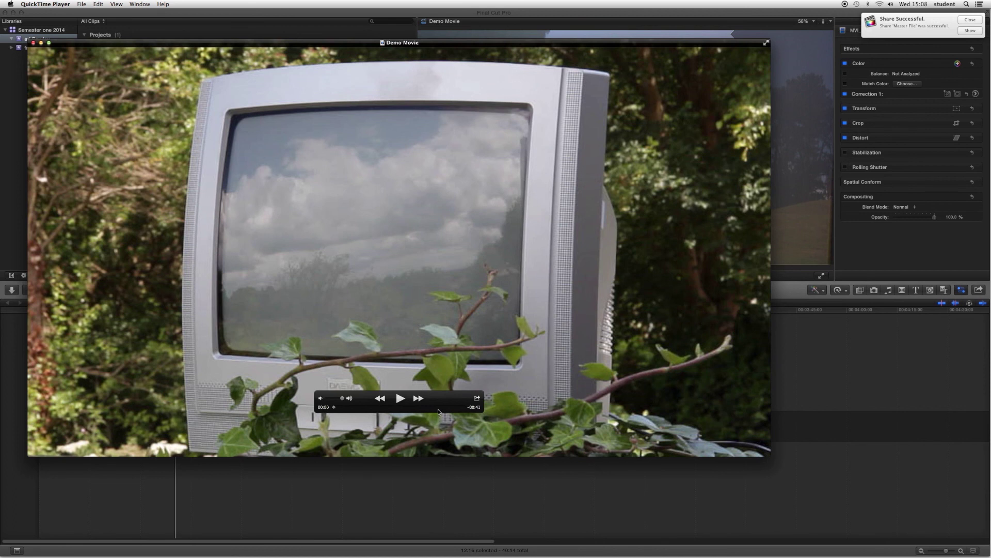
click(399, 400)
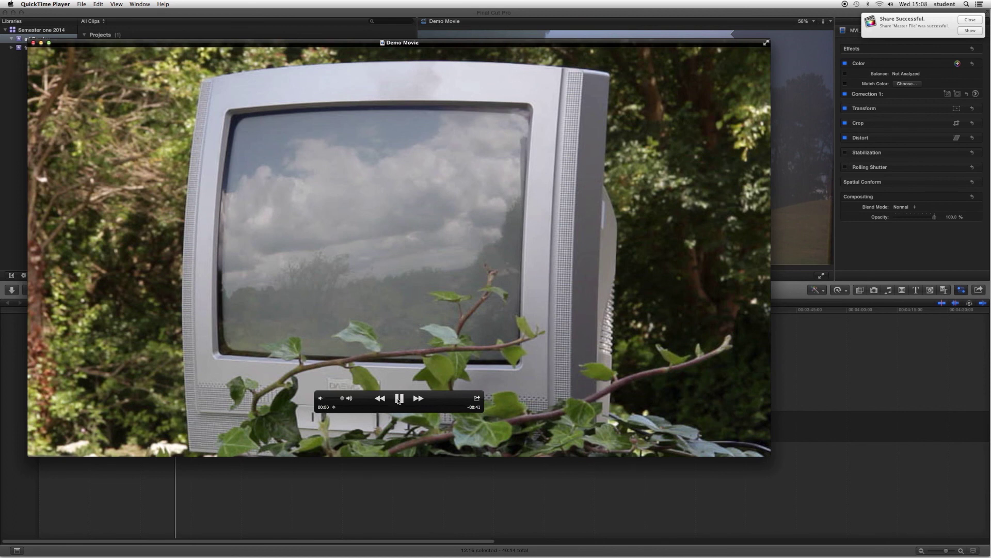